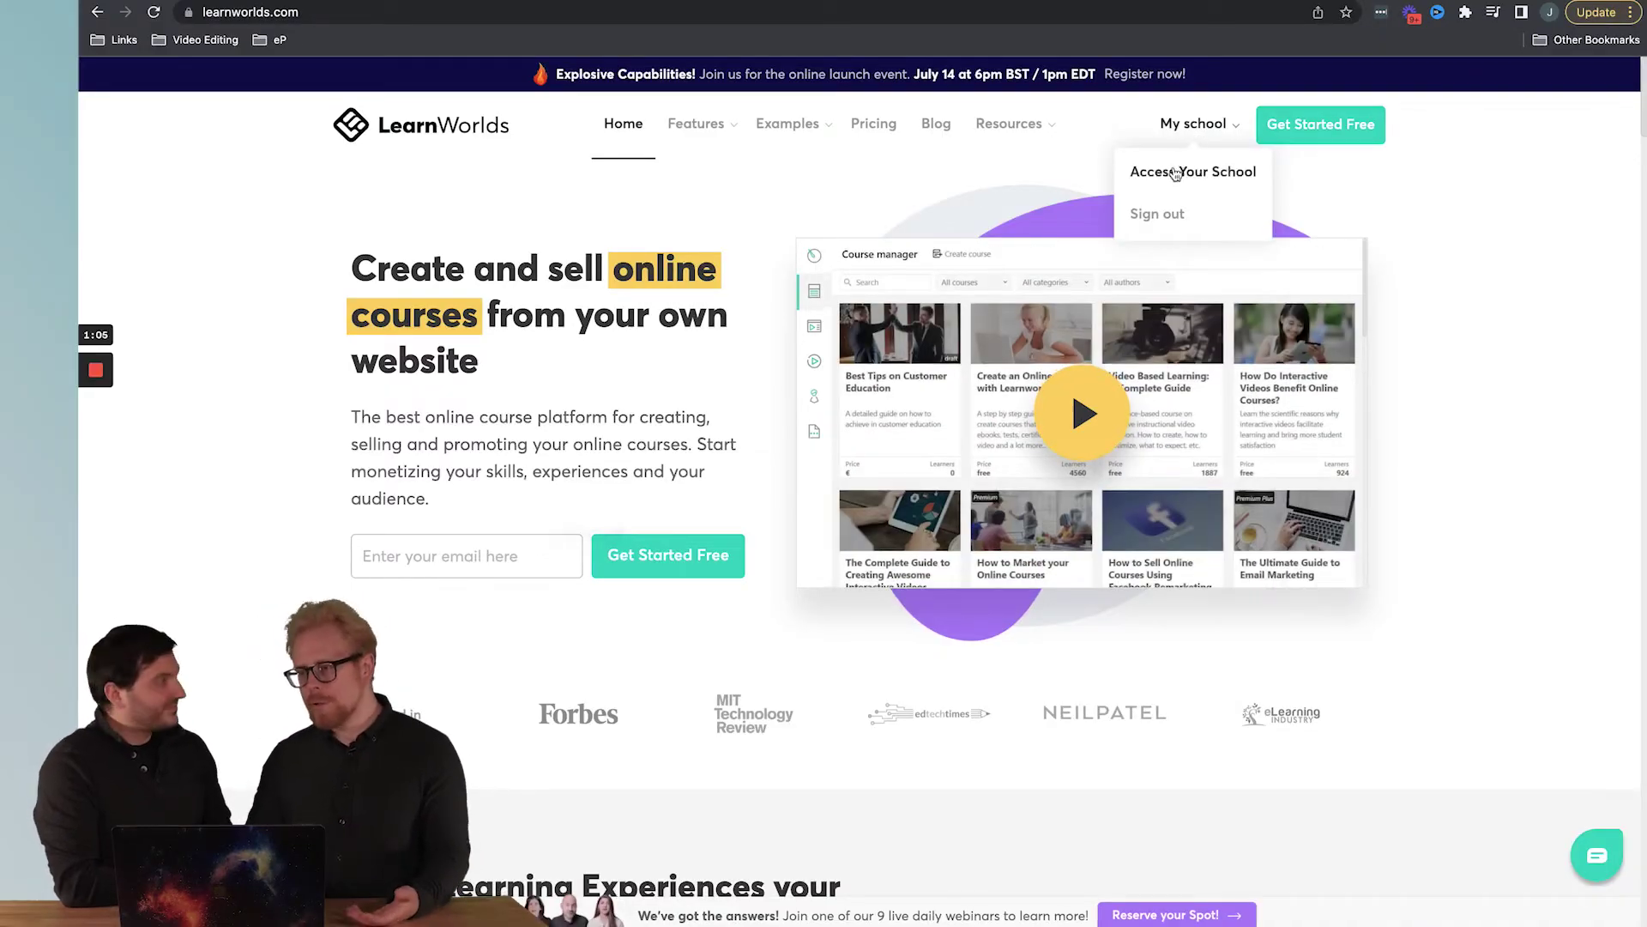
Enter your own school's admin area from the My school menu on learnworlds.com
left_click(1175, 174)
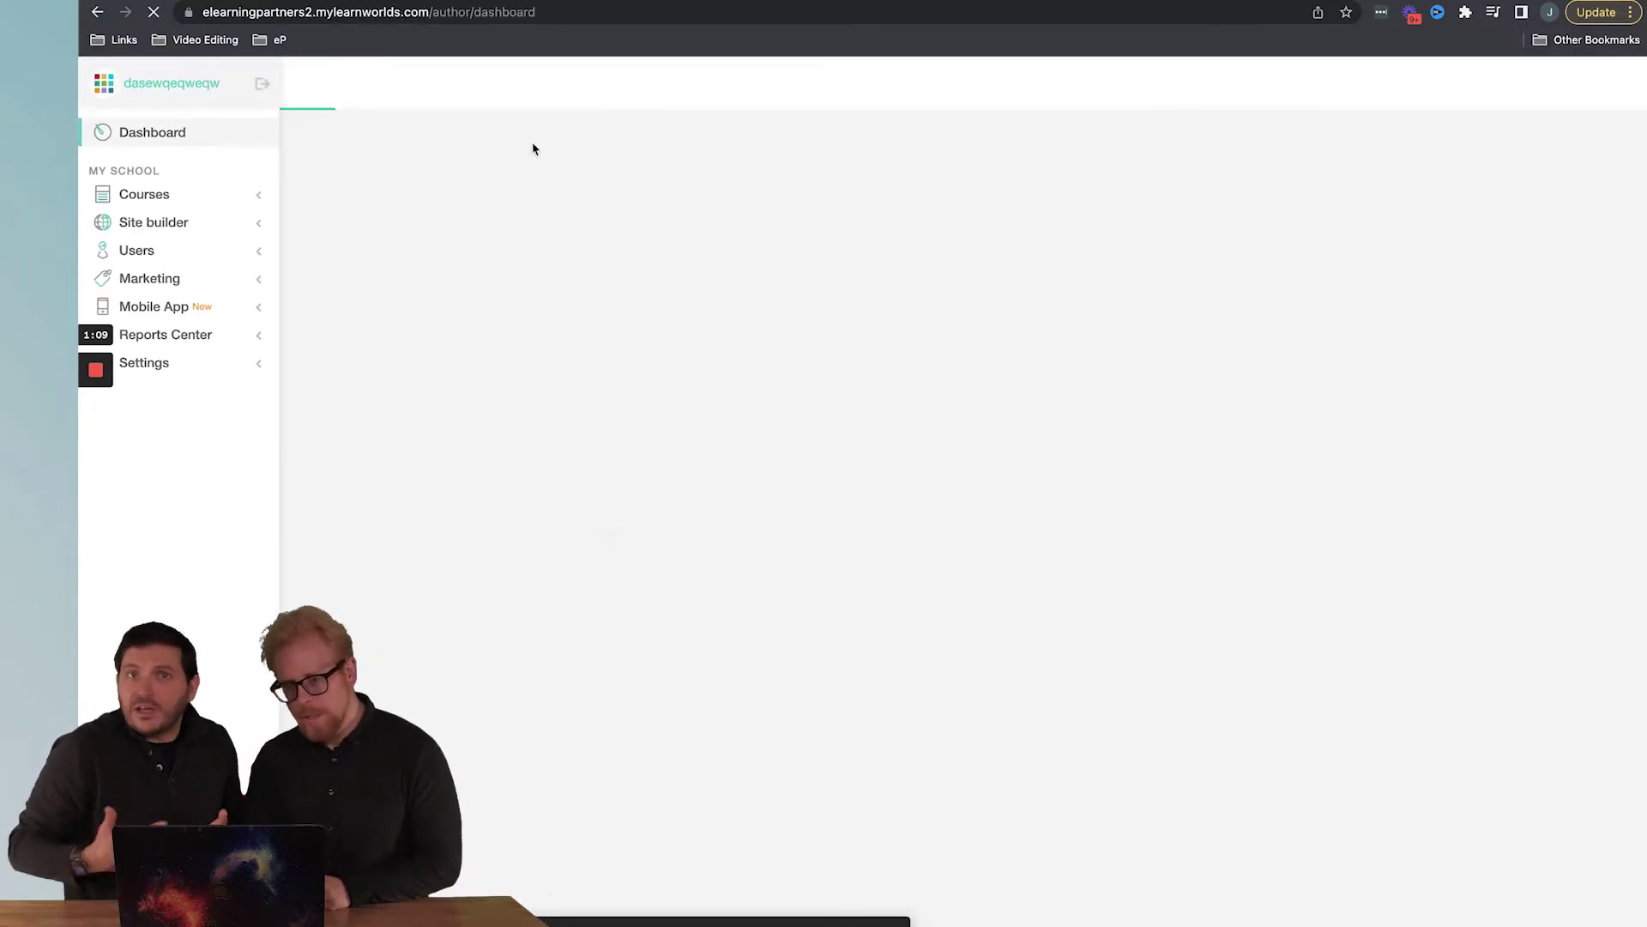
Open the Courses section from the admin sidebar
left_click(153, 199)
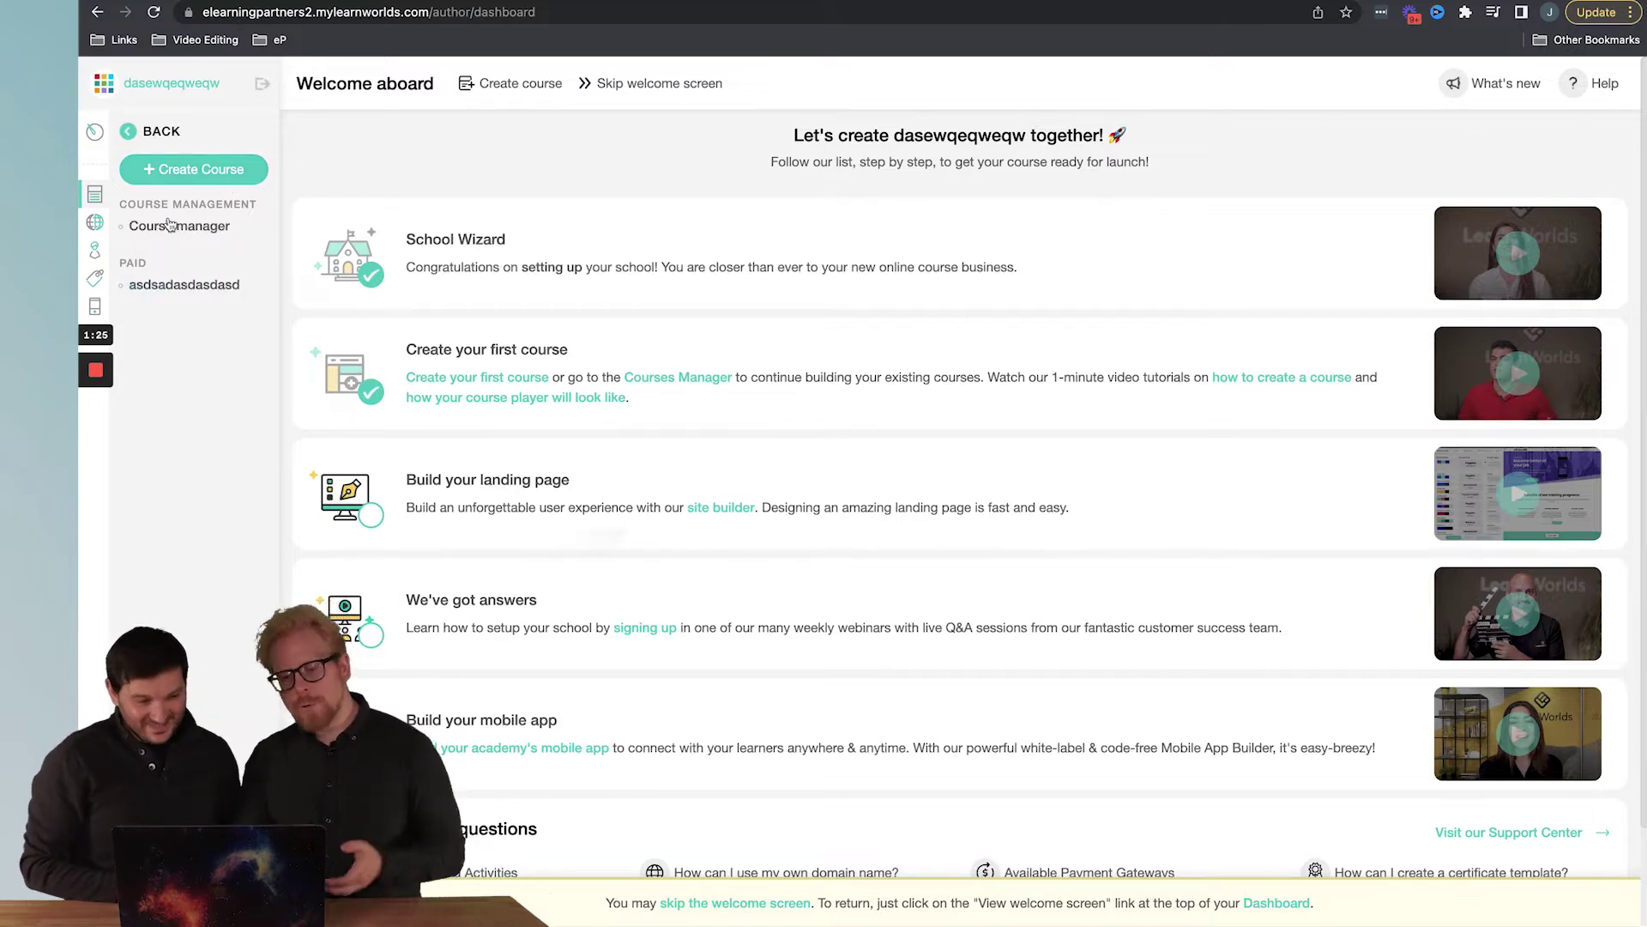
Open the asdsadasdasdasd course and dismiss the Create Course title wizard
left_click(194, 286)
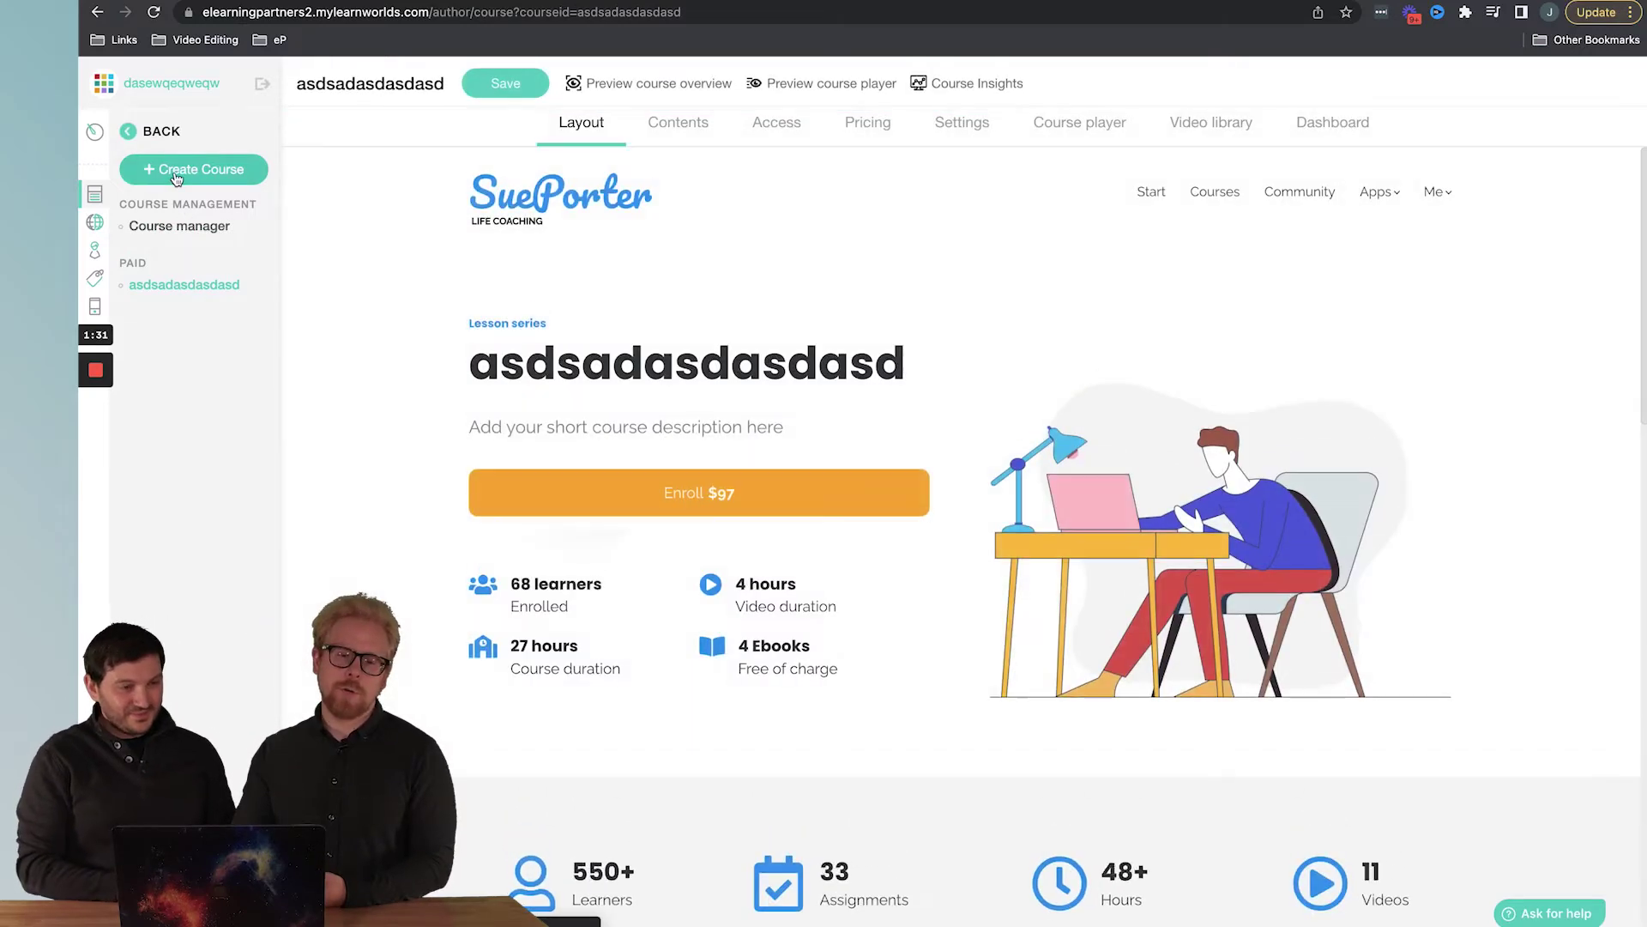
left_click(176, 177)
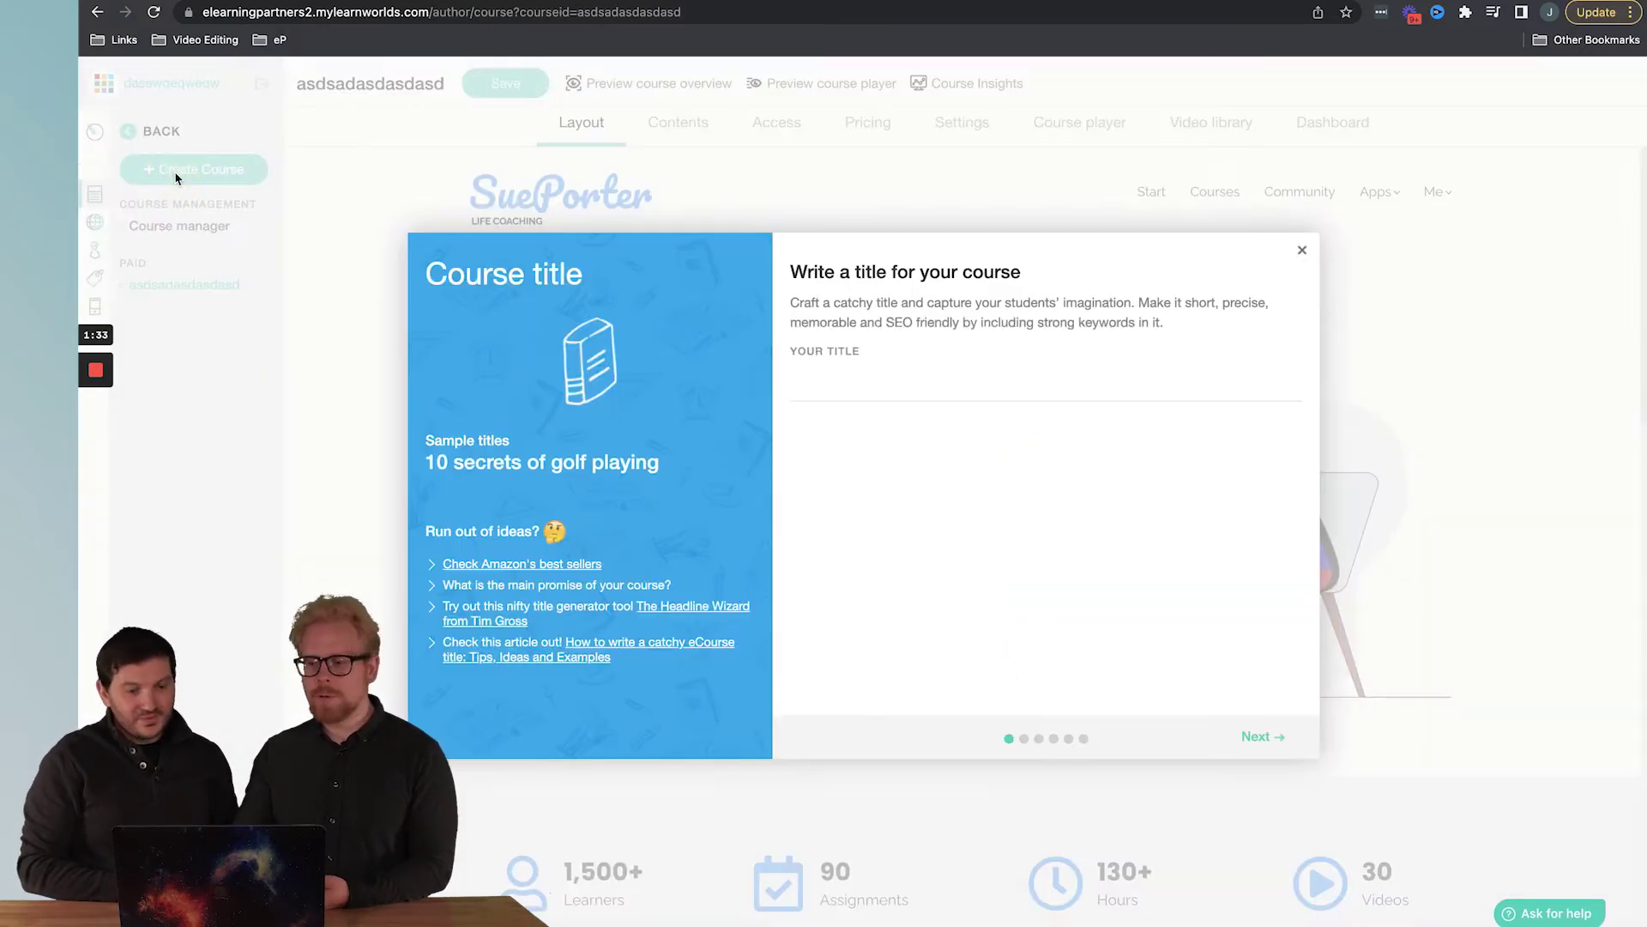
left_click(1300, 252)
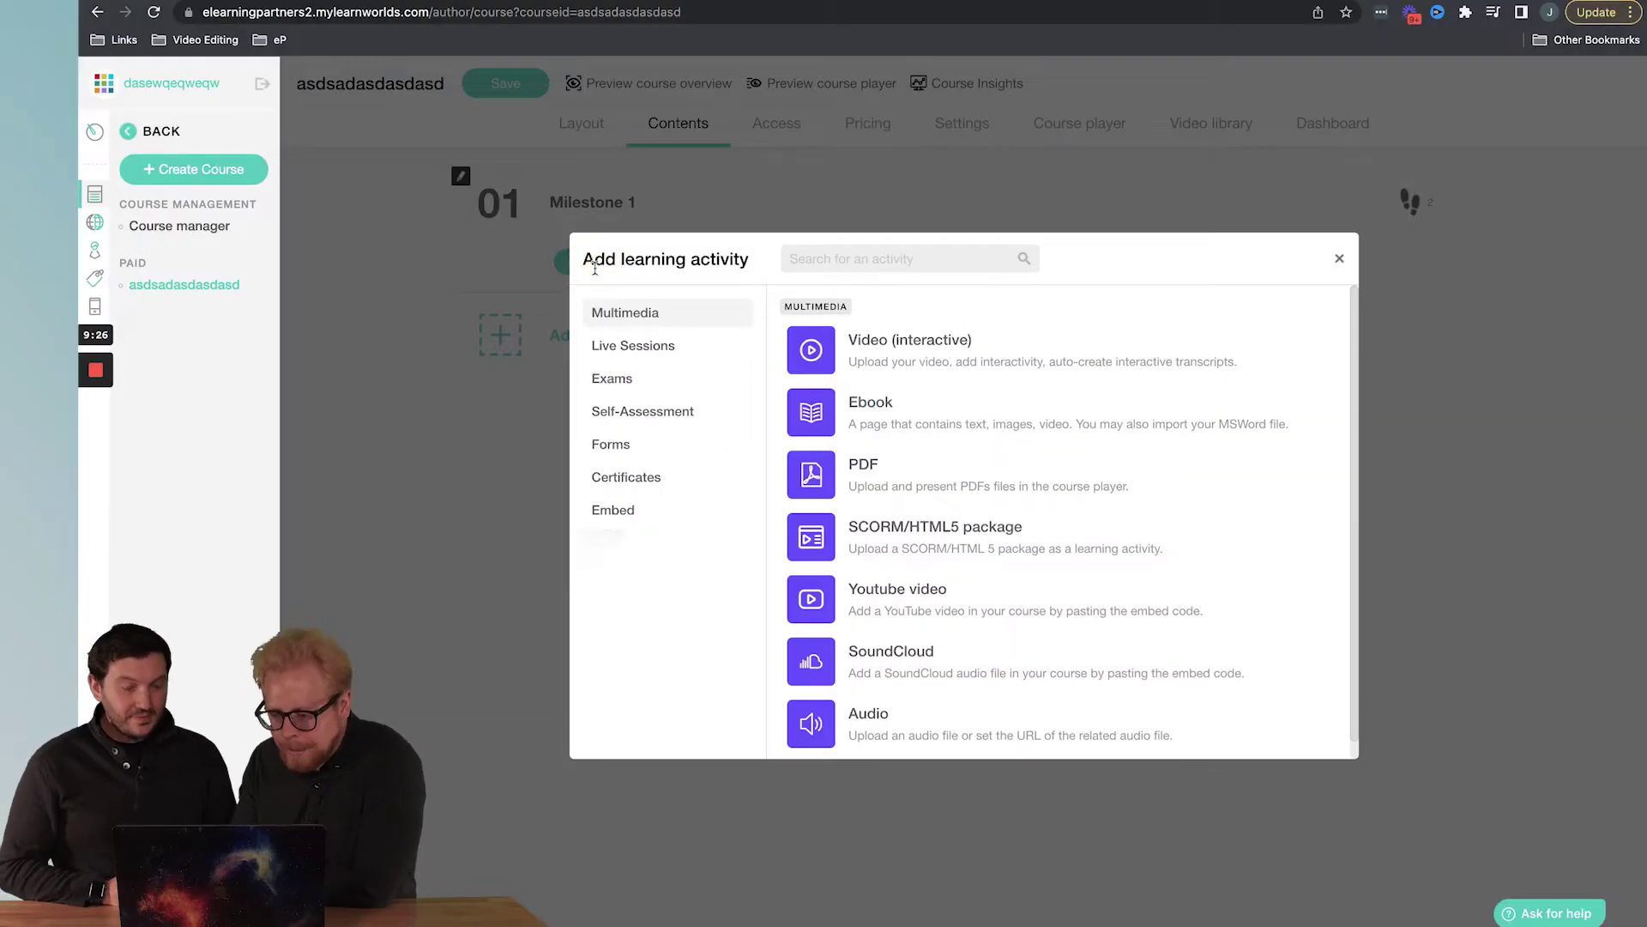
Add a blank Embed activity to Milestone 1, then switch to the Vimeo video page
left_click(614, 512)
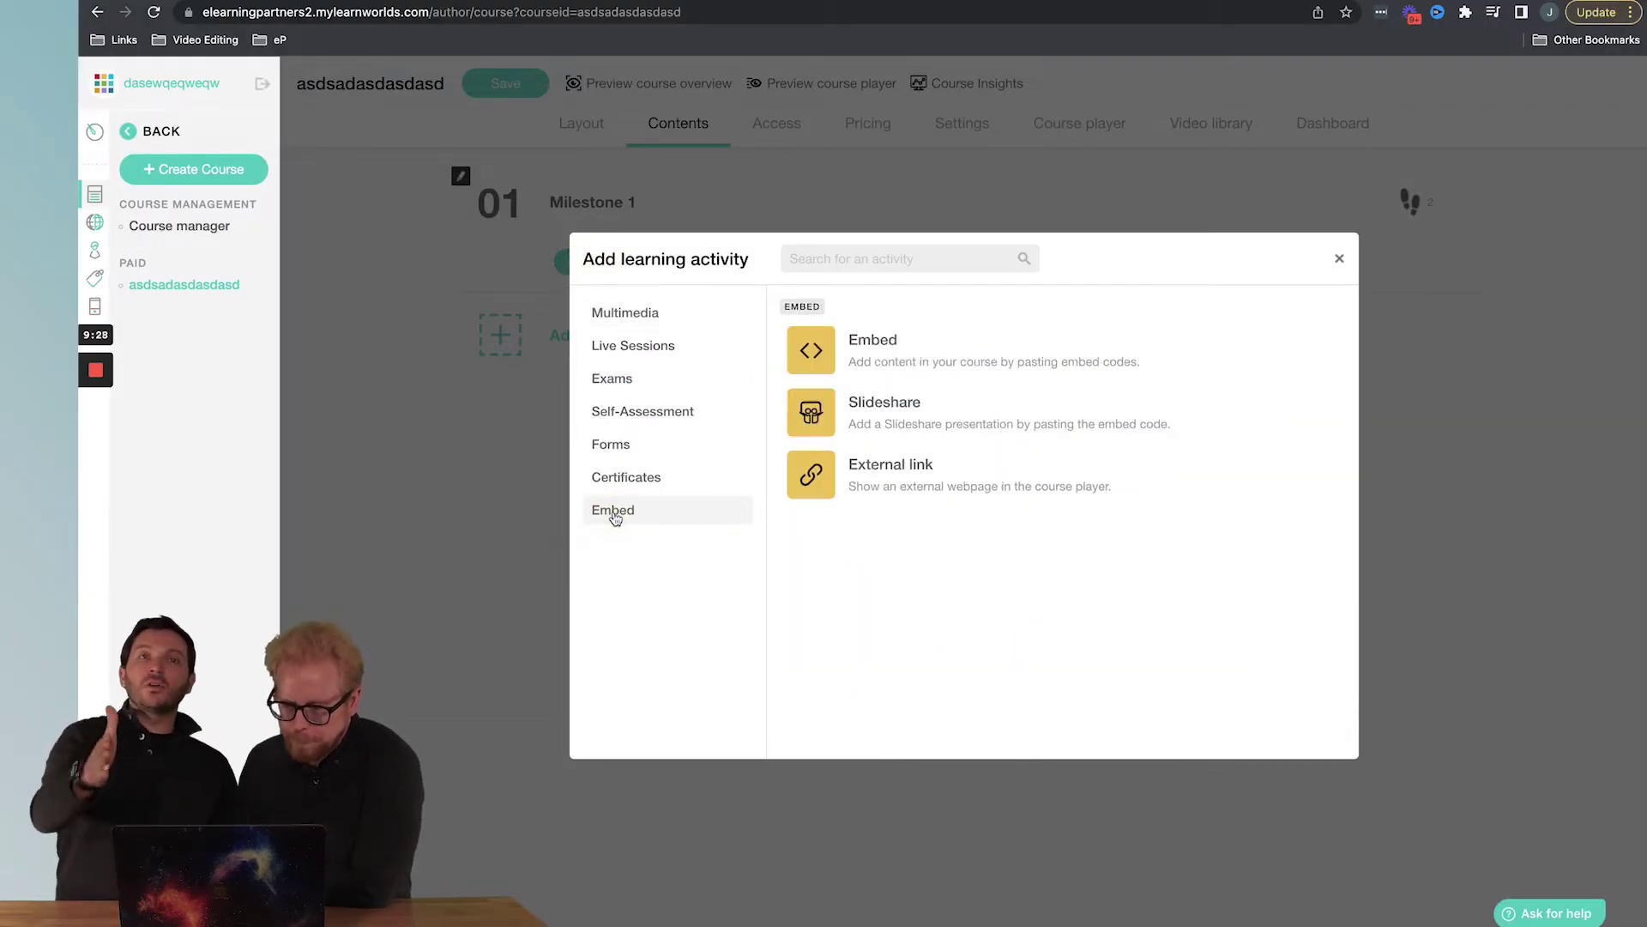
left_click(614, 309)
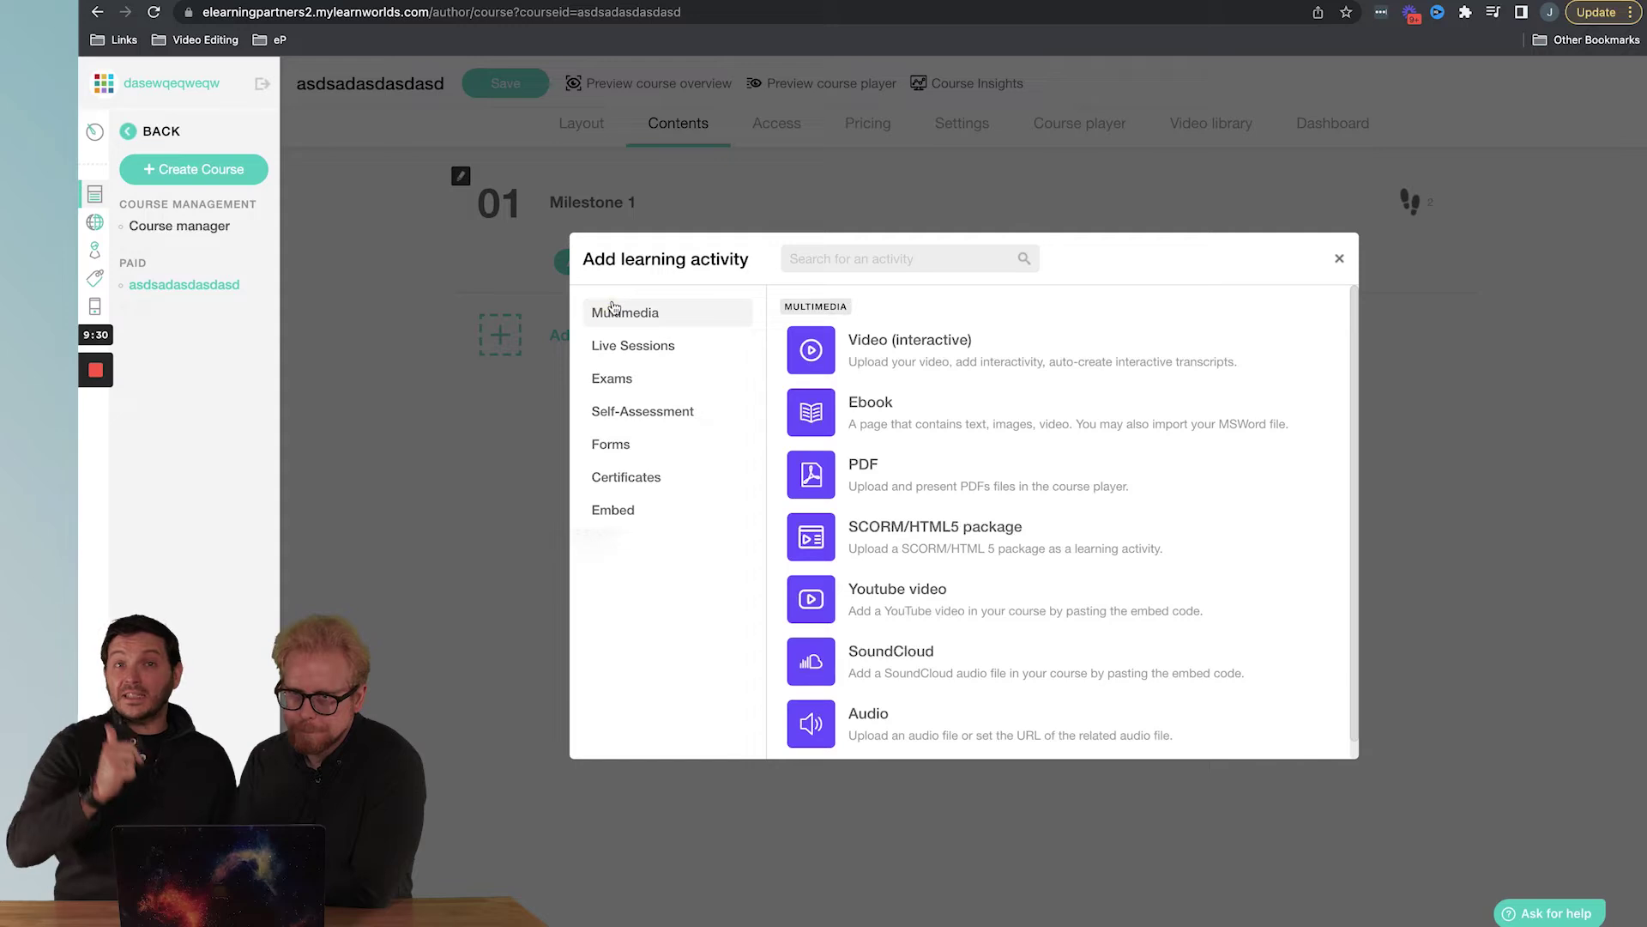
left_click(614, 512)
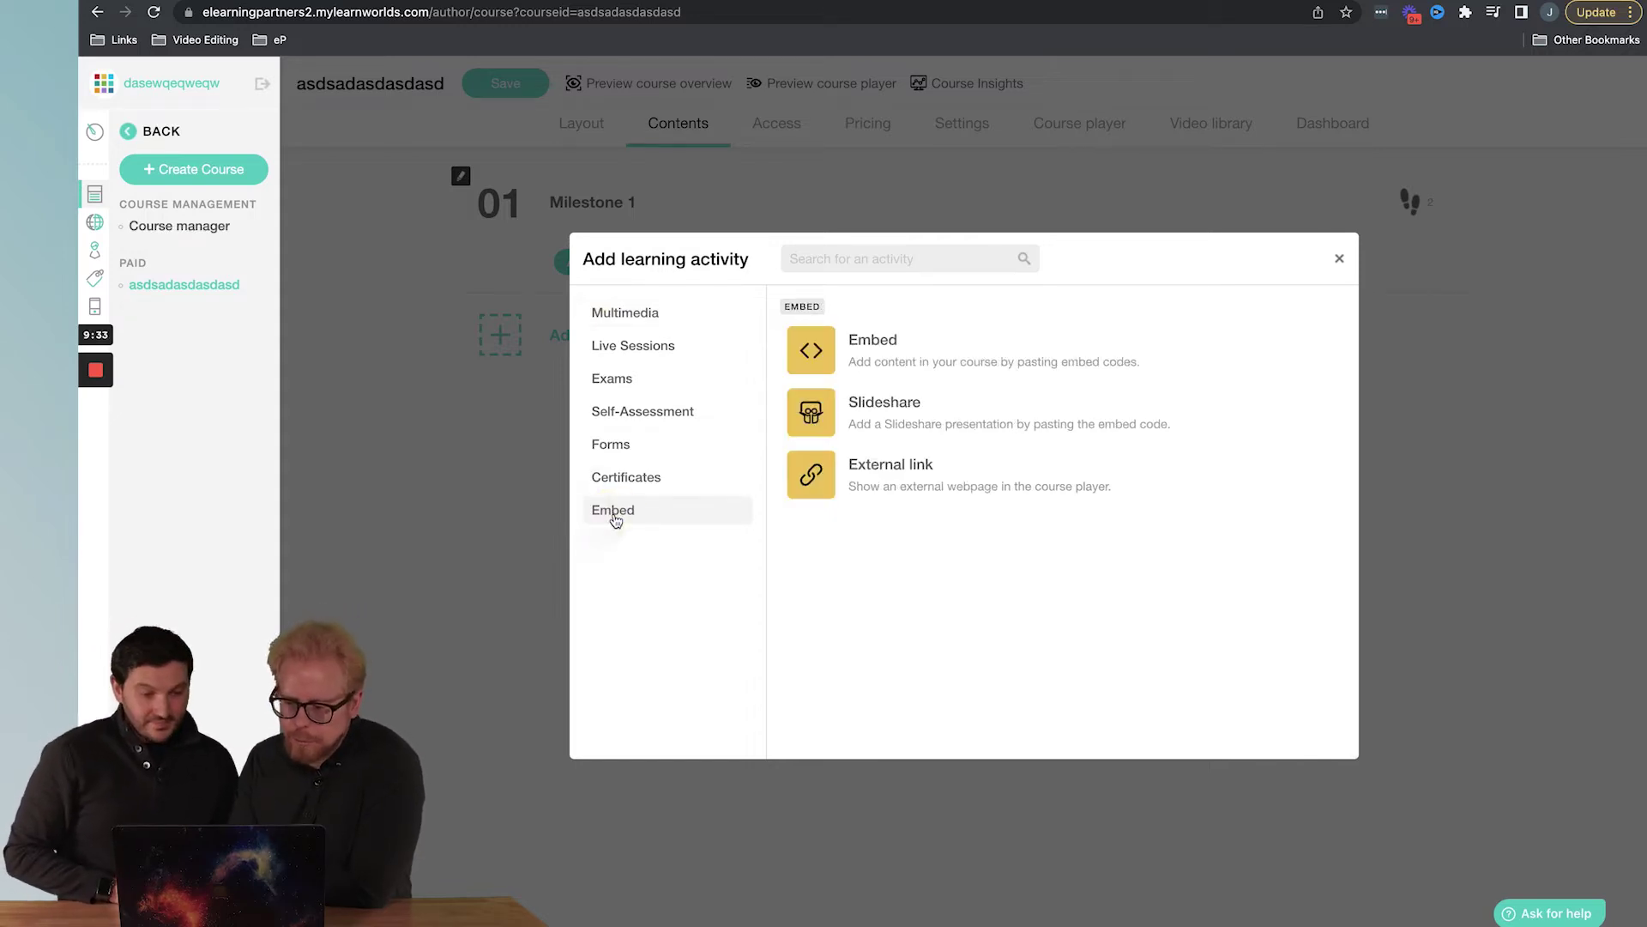
left_click(848, 360)
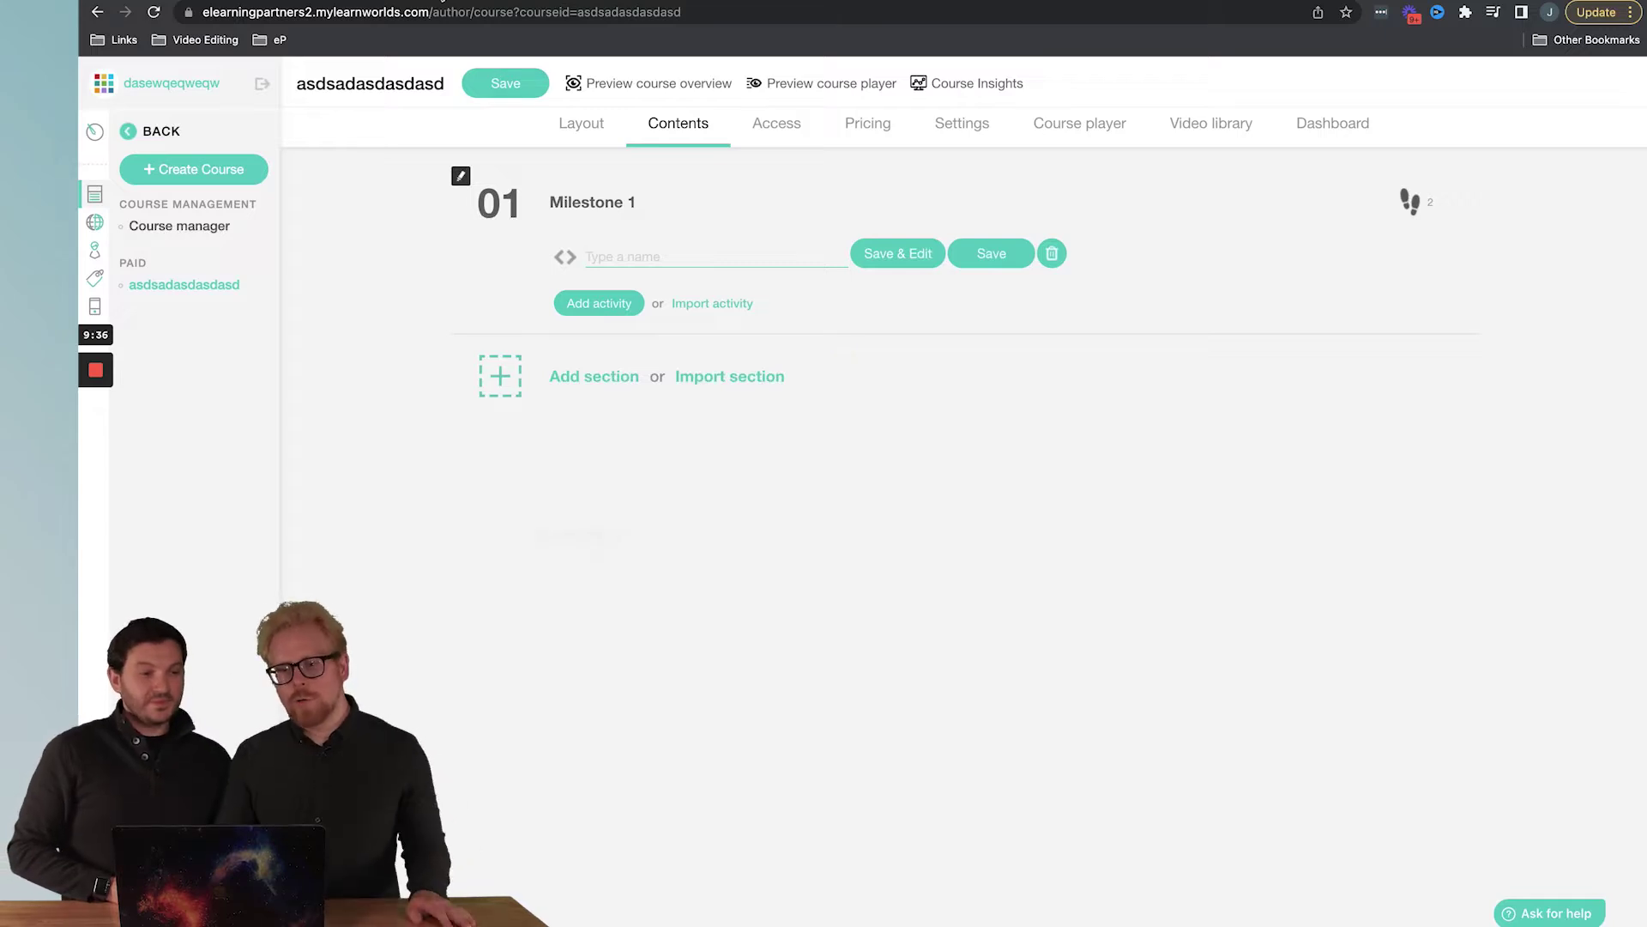
key("ctrl+Tab")
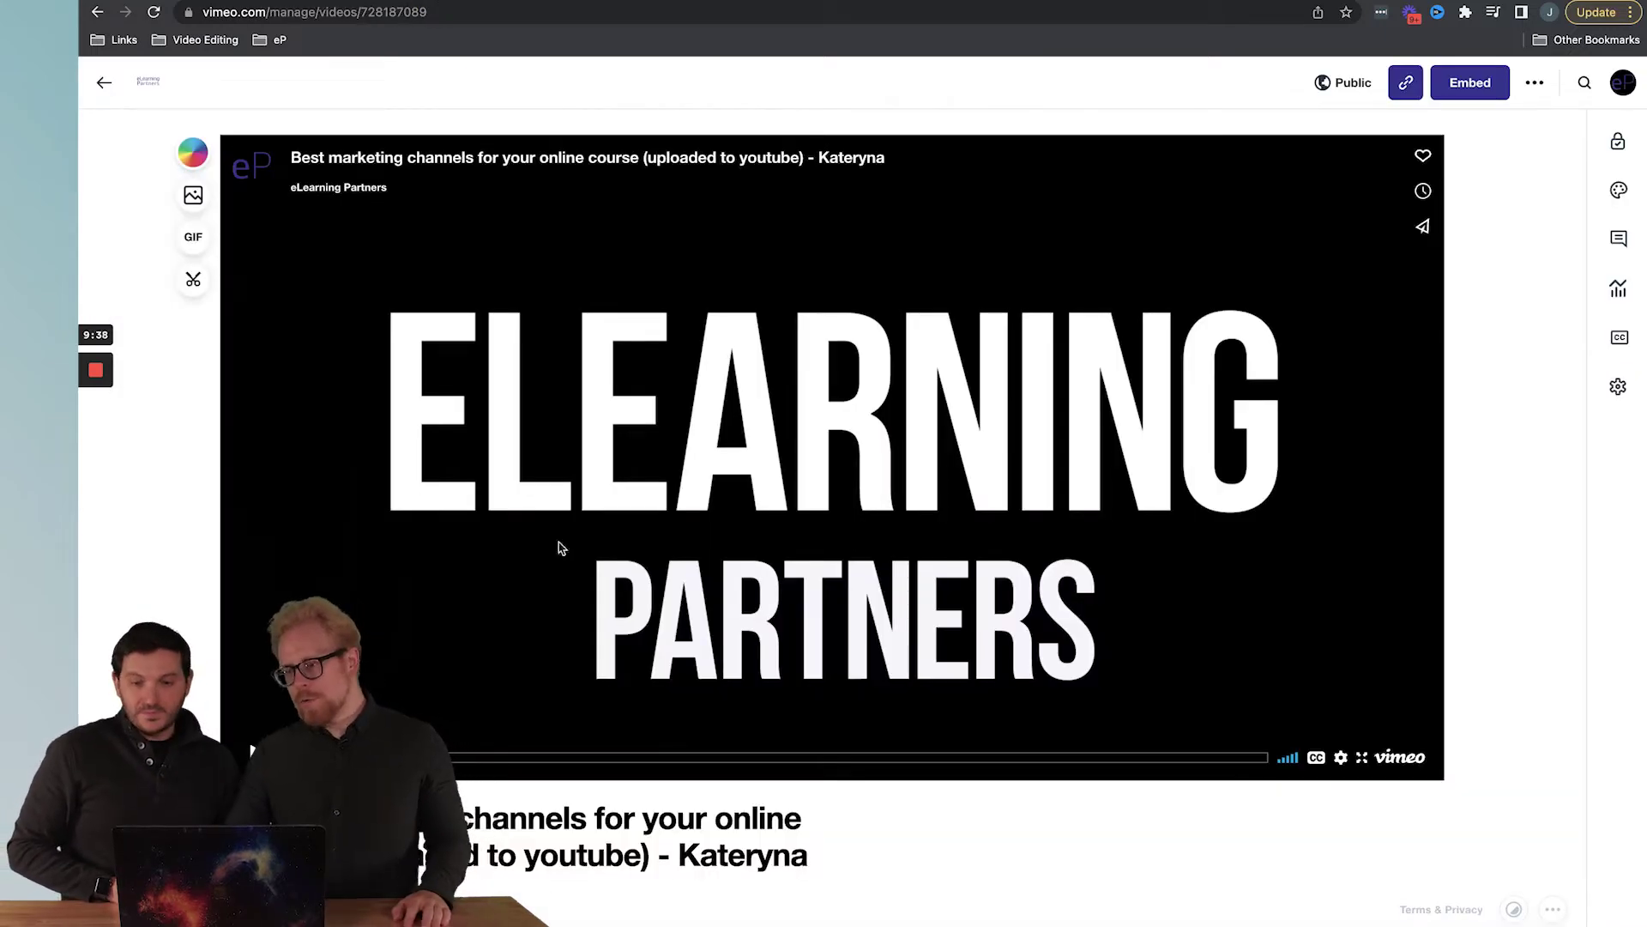
Copy the Vimeo video's embed code from Advanced settings > Embed and return to LearnWorlds
left_click(1618, 386)
left_click(1426, 912)
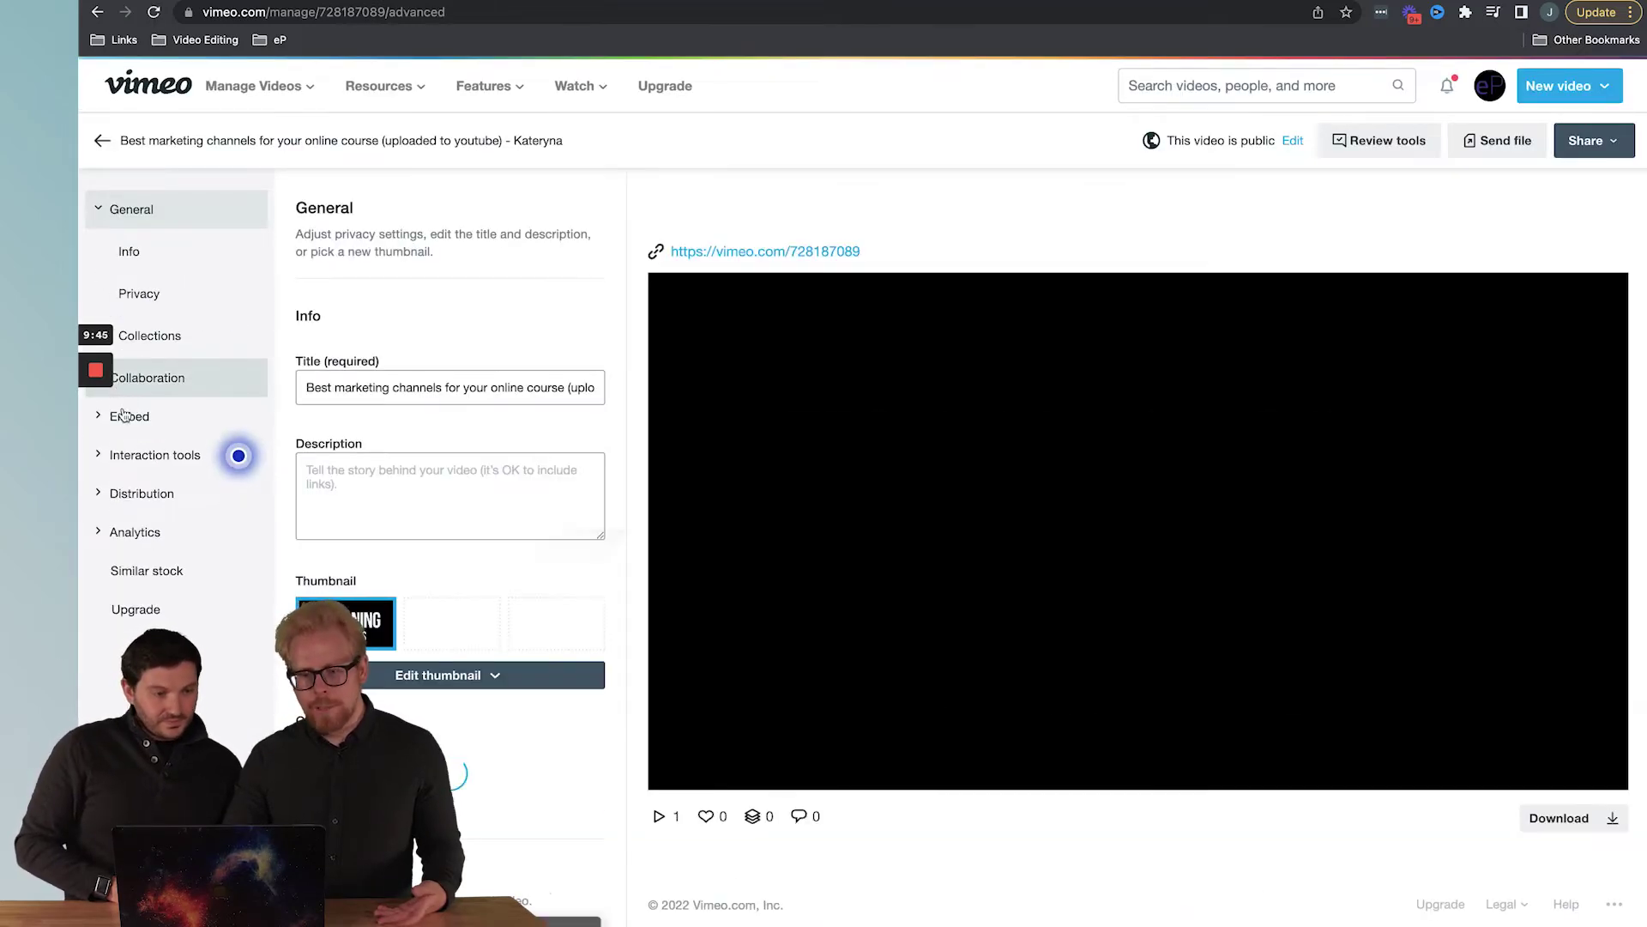
left_click(123, 415)
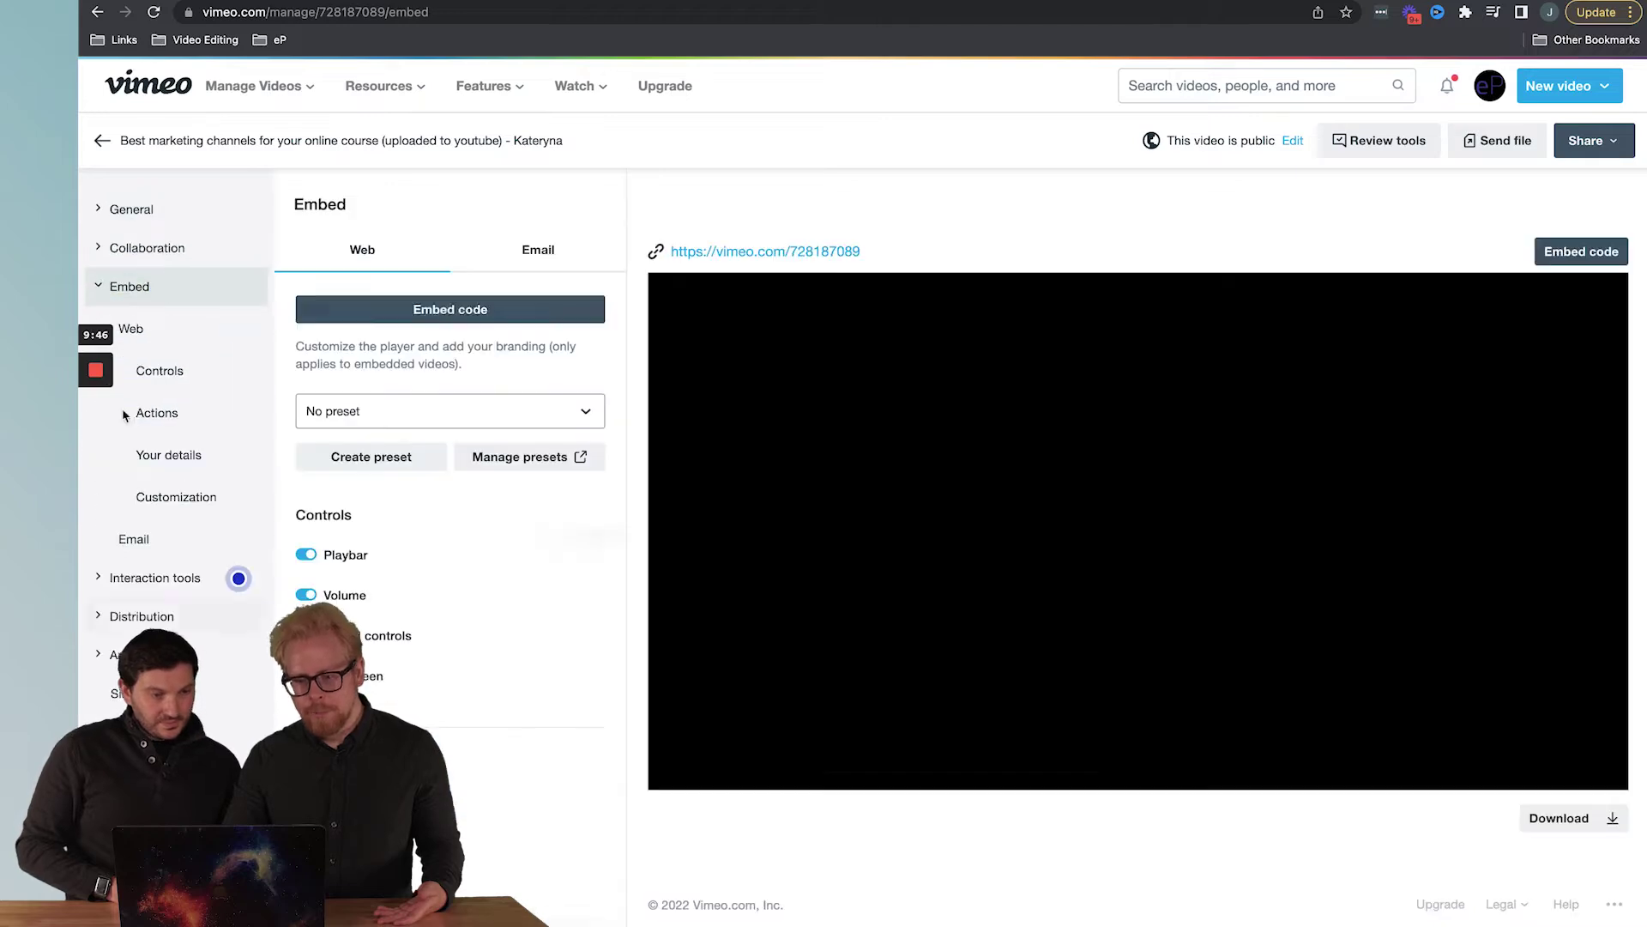
left_click(457, 313)
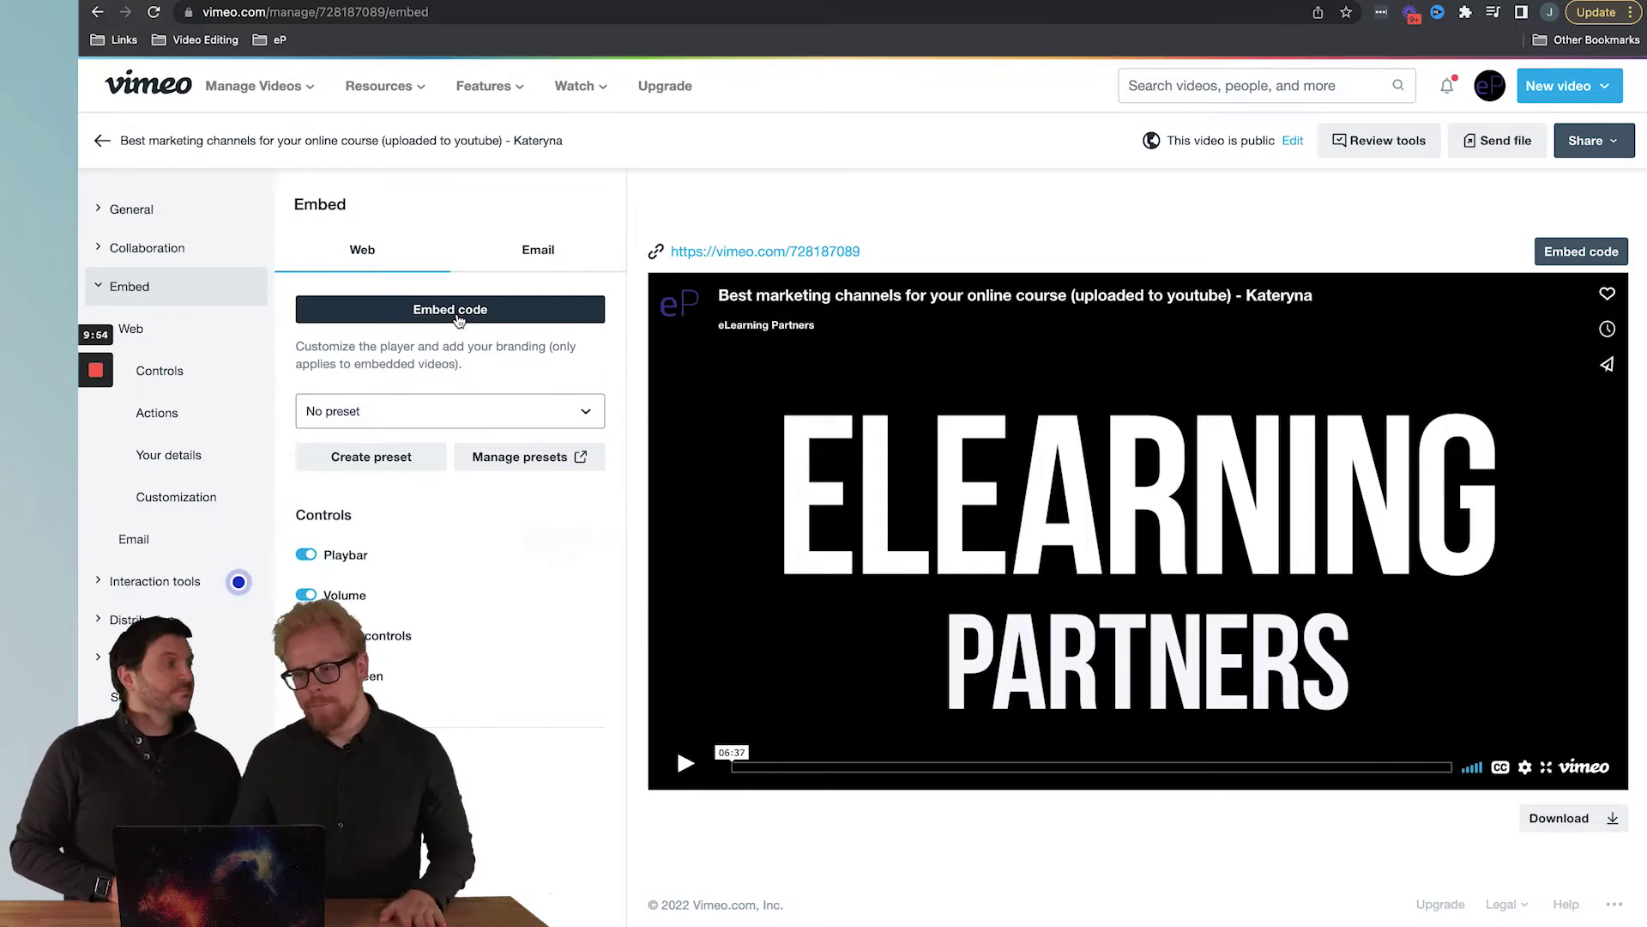
left_click(268, 3)
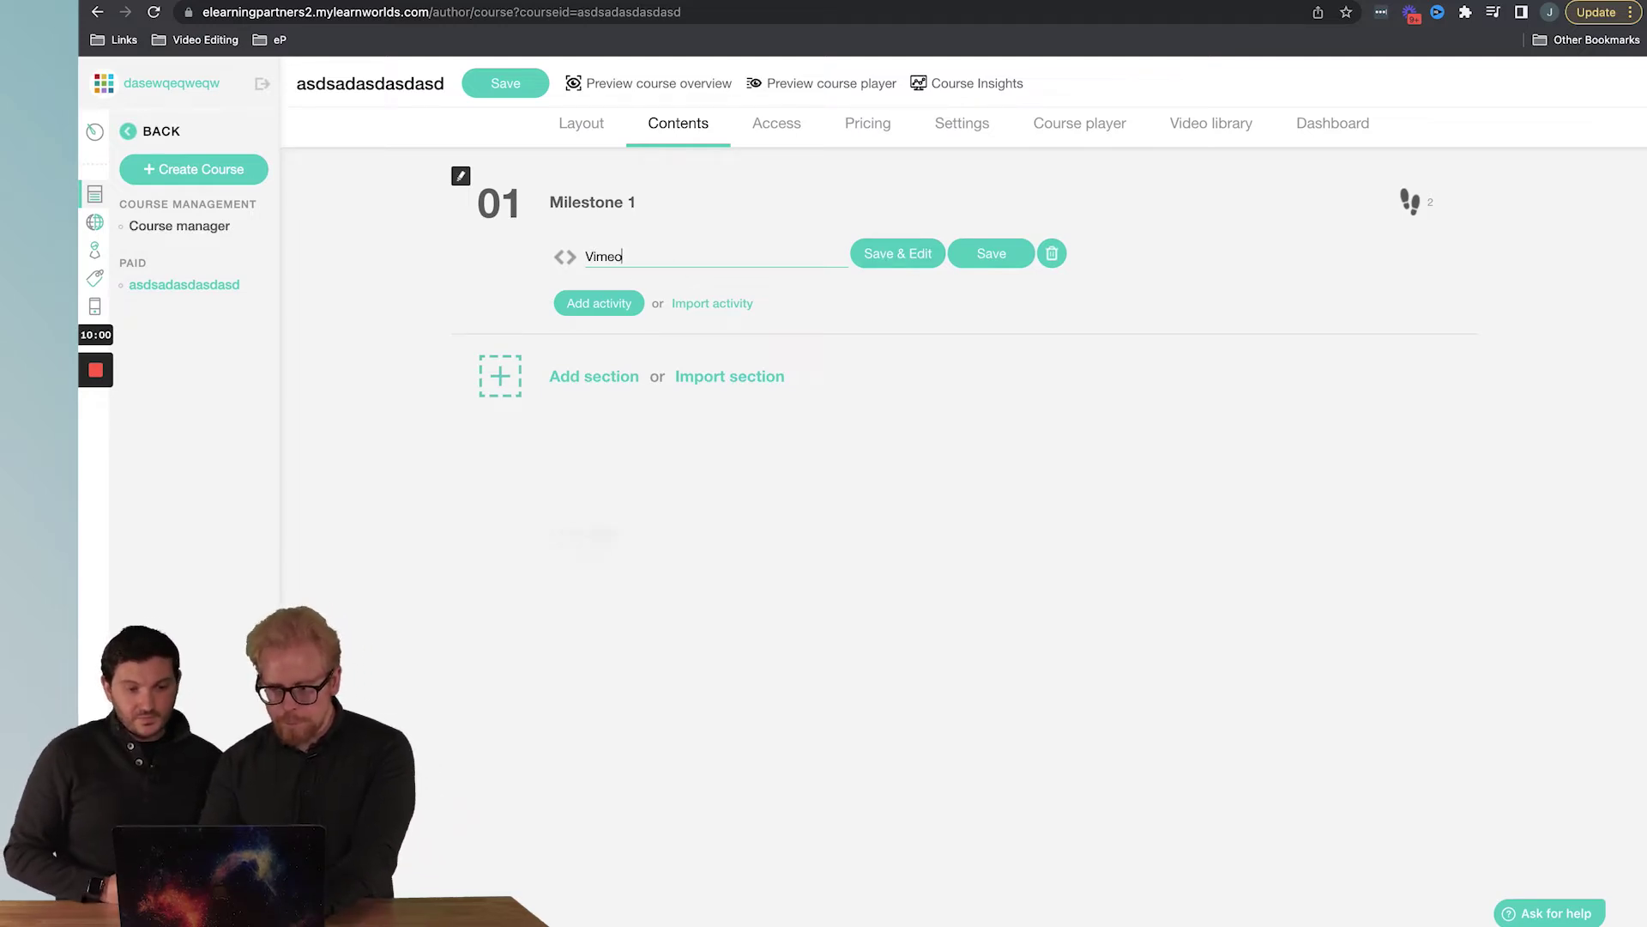
Save the 'Vimeo Video' activity with the pasted embed code and preview it playing
left_click(1014, 258)
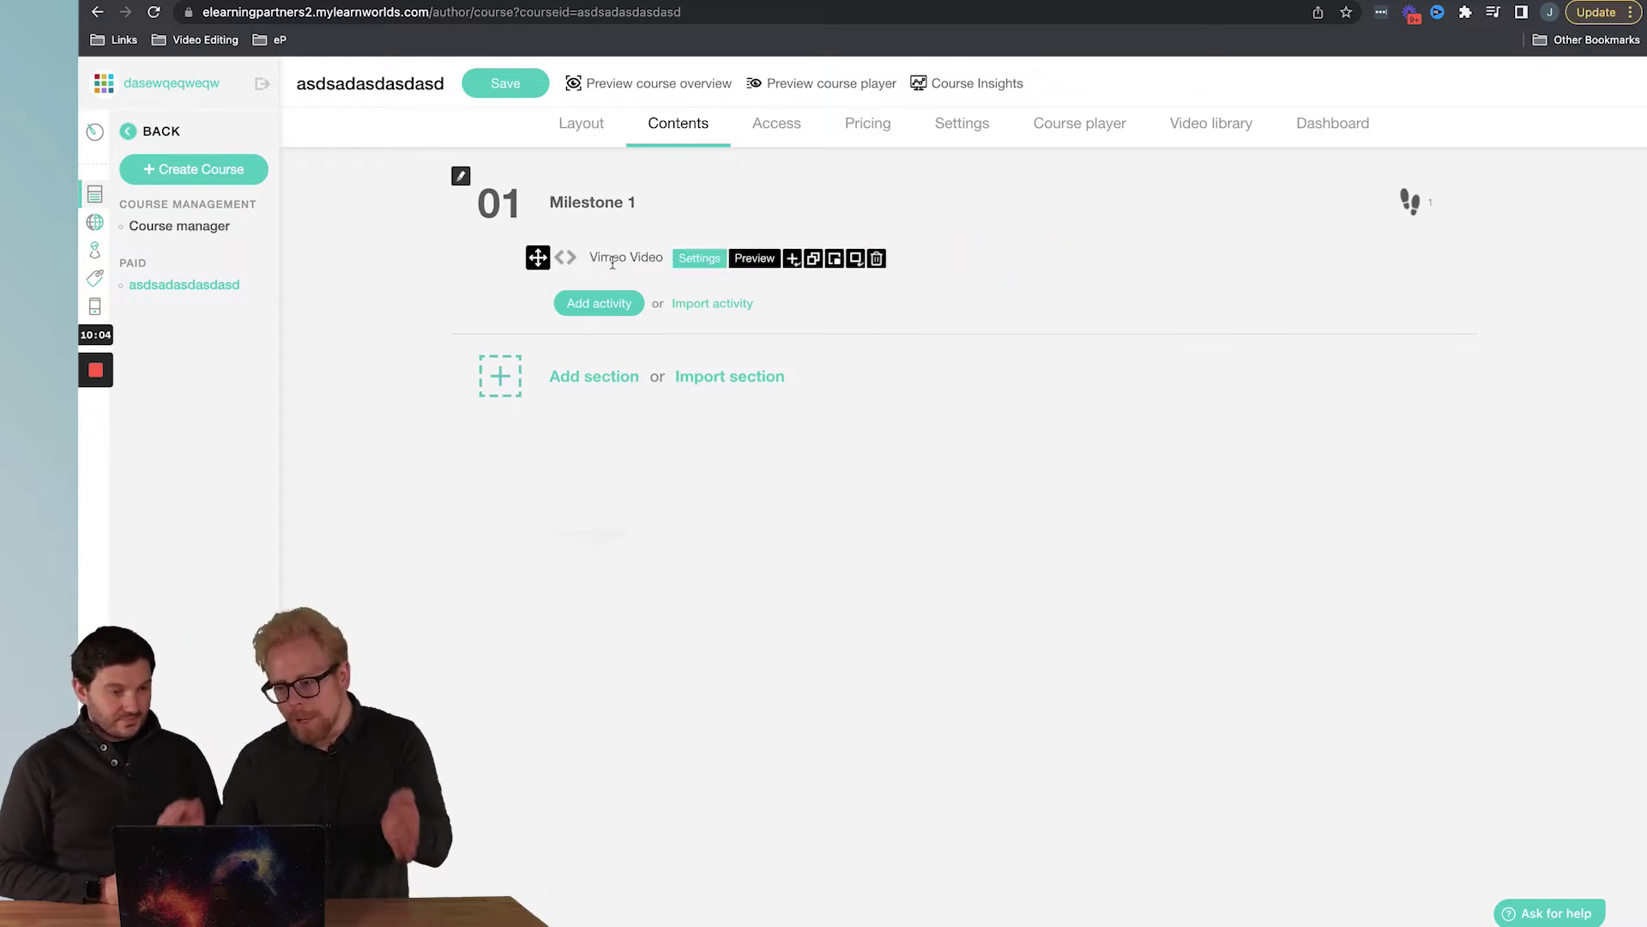
left_click(692, 260)
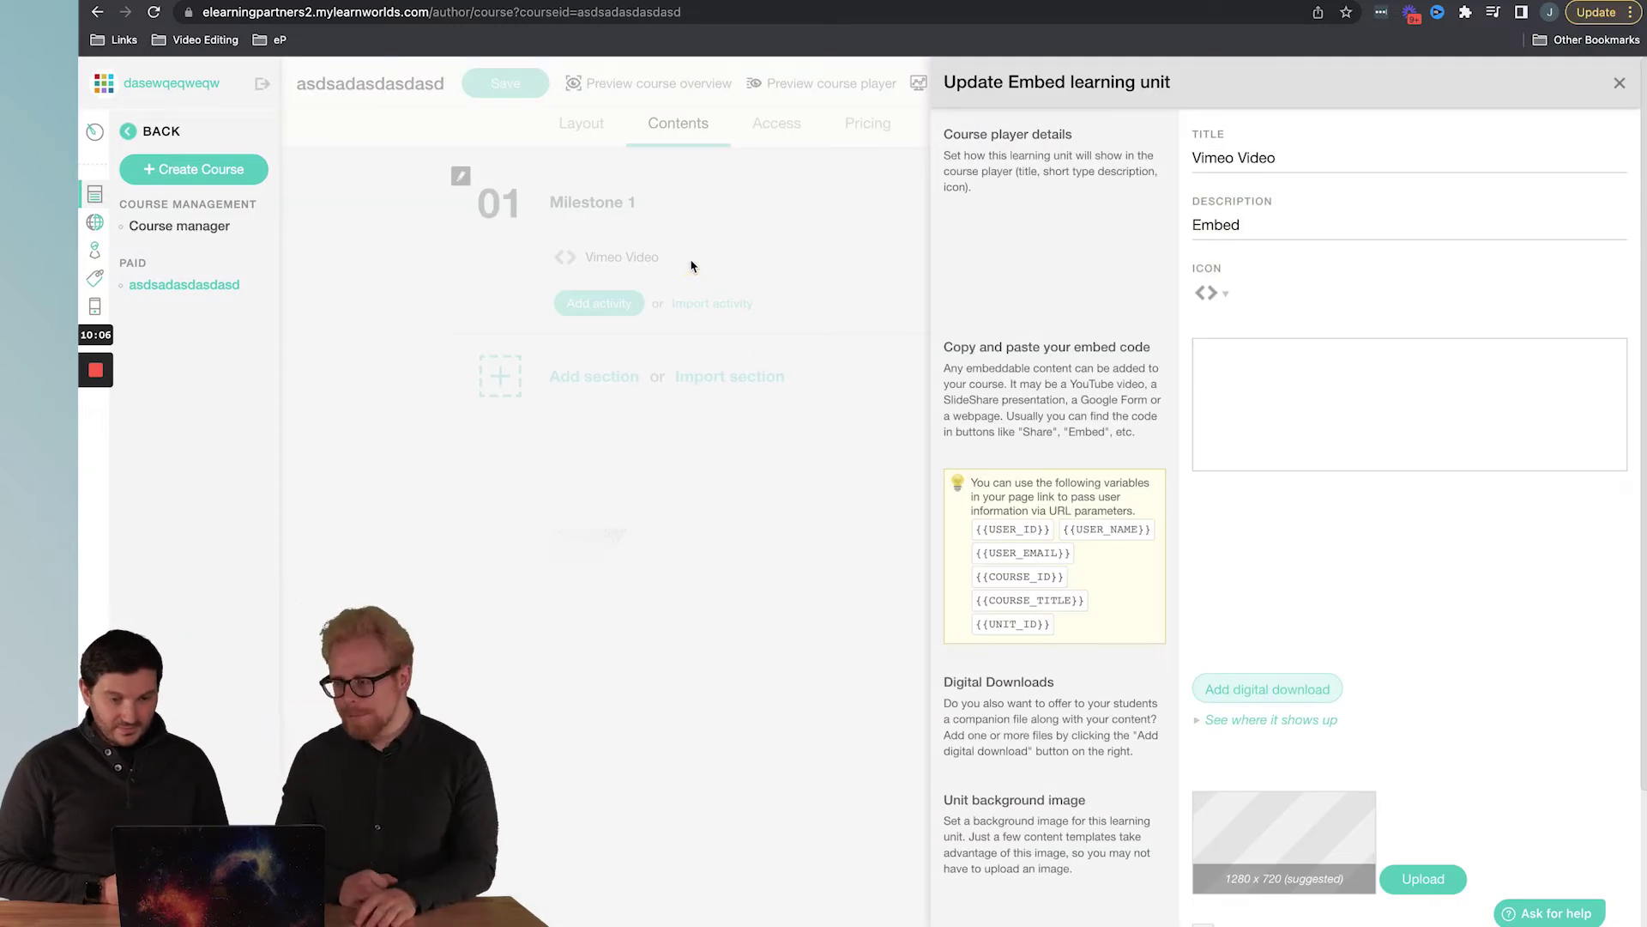
key("super+v")
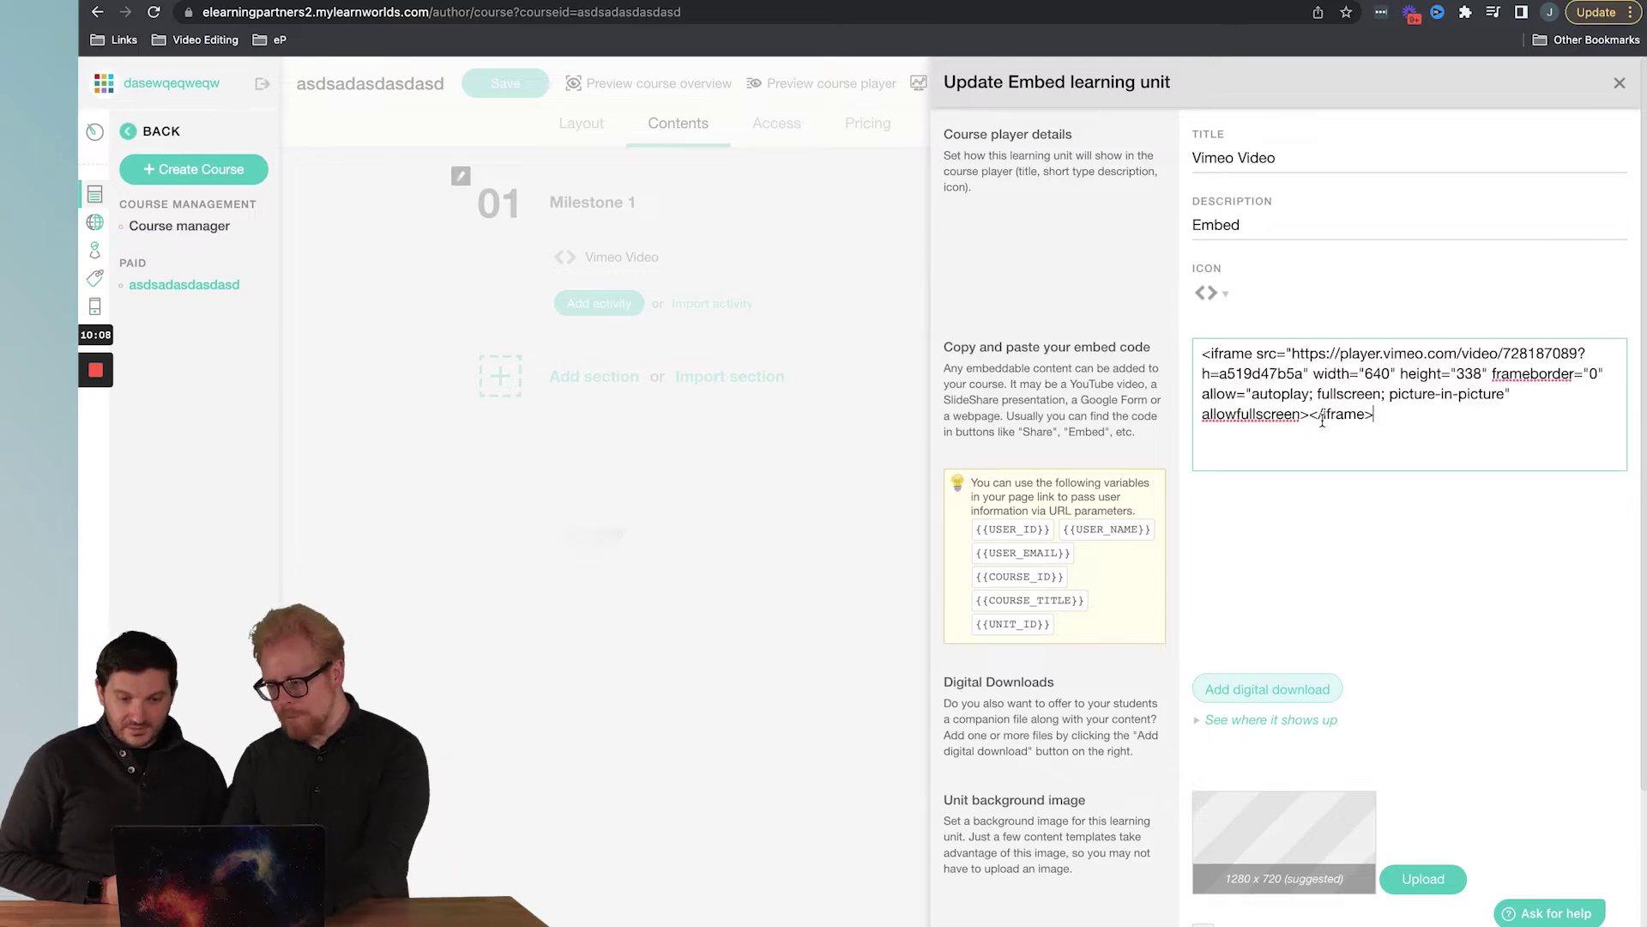
scroll(1397, 805, "down", 3)
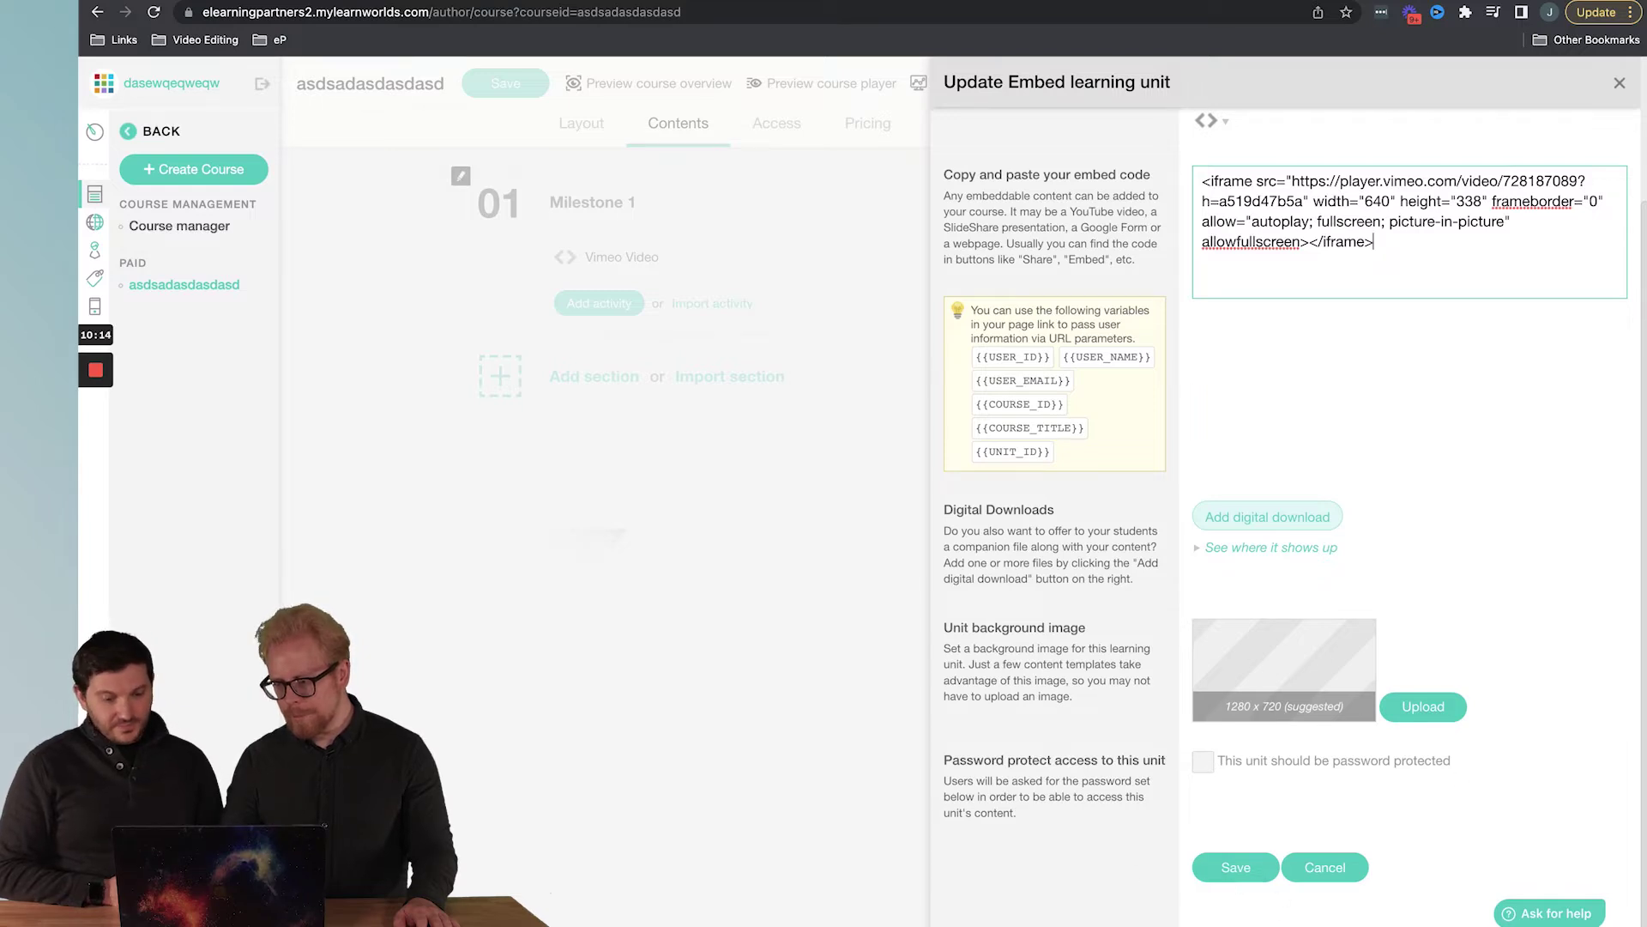
left_click(1257, 866)
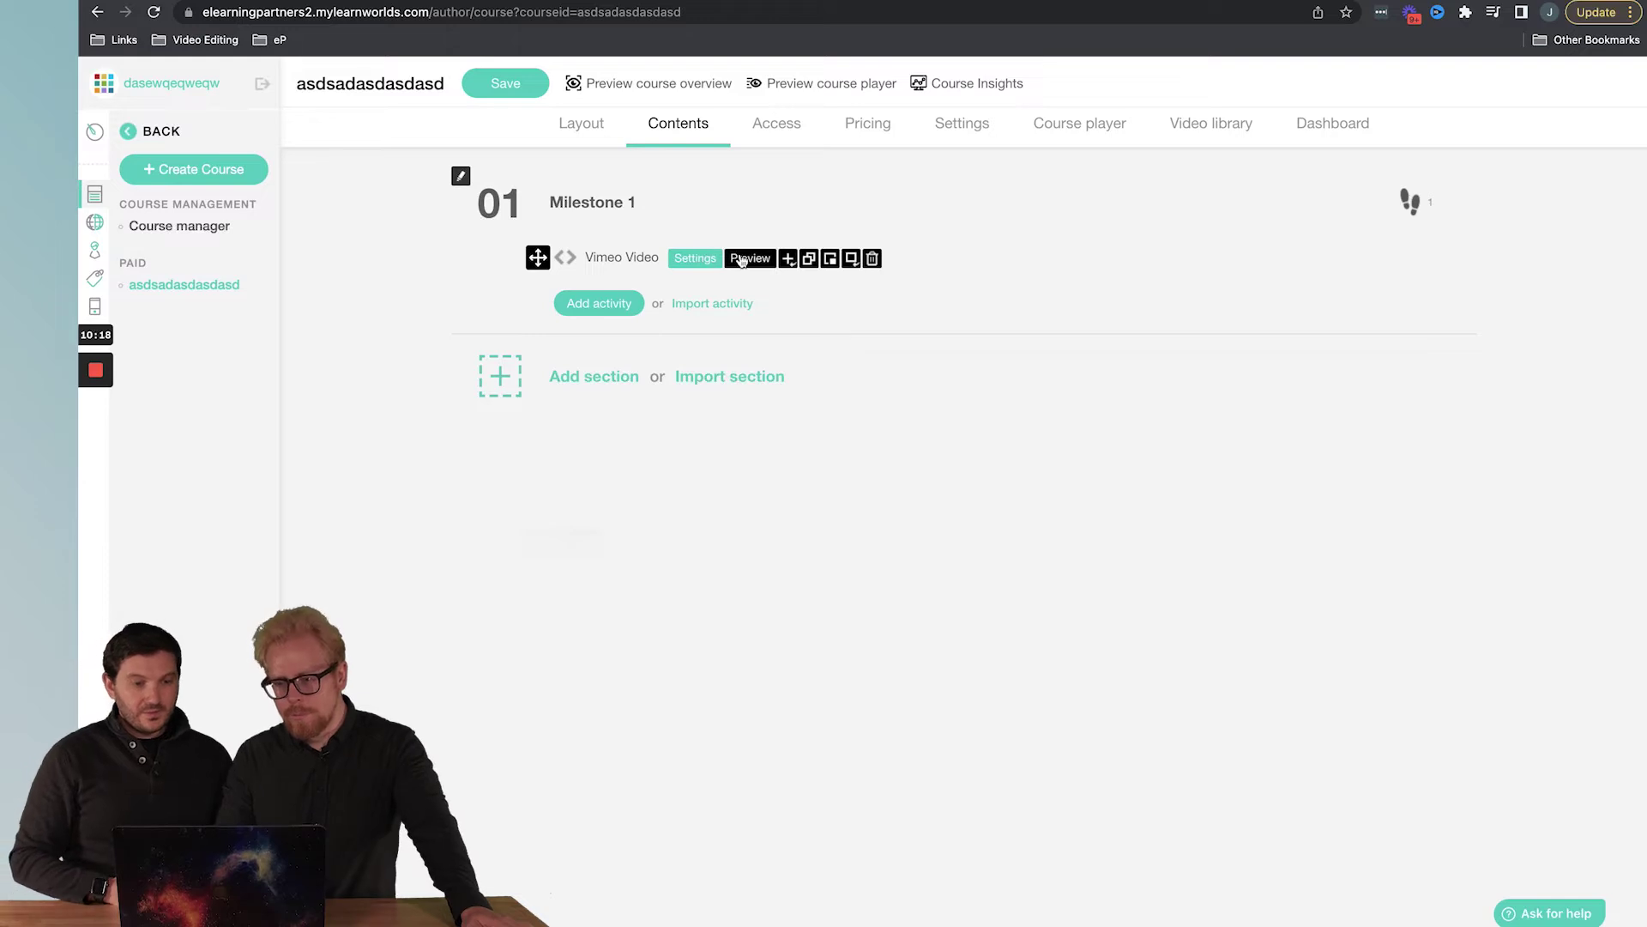
left_click(743, 259)
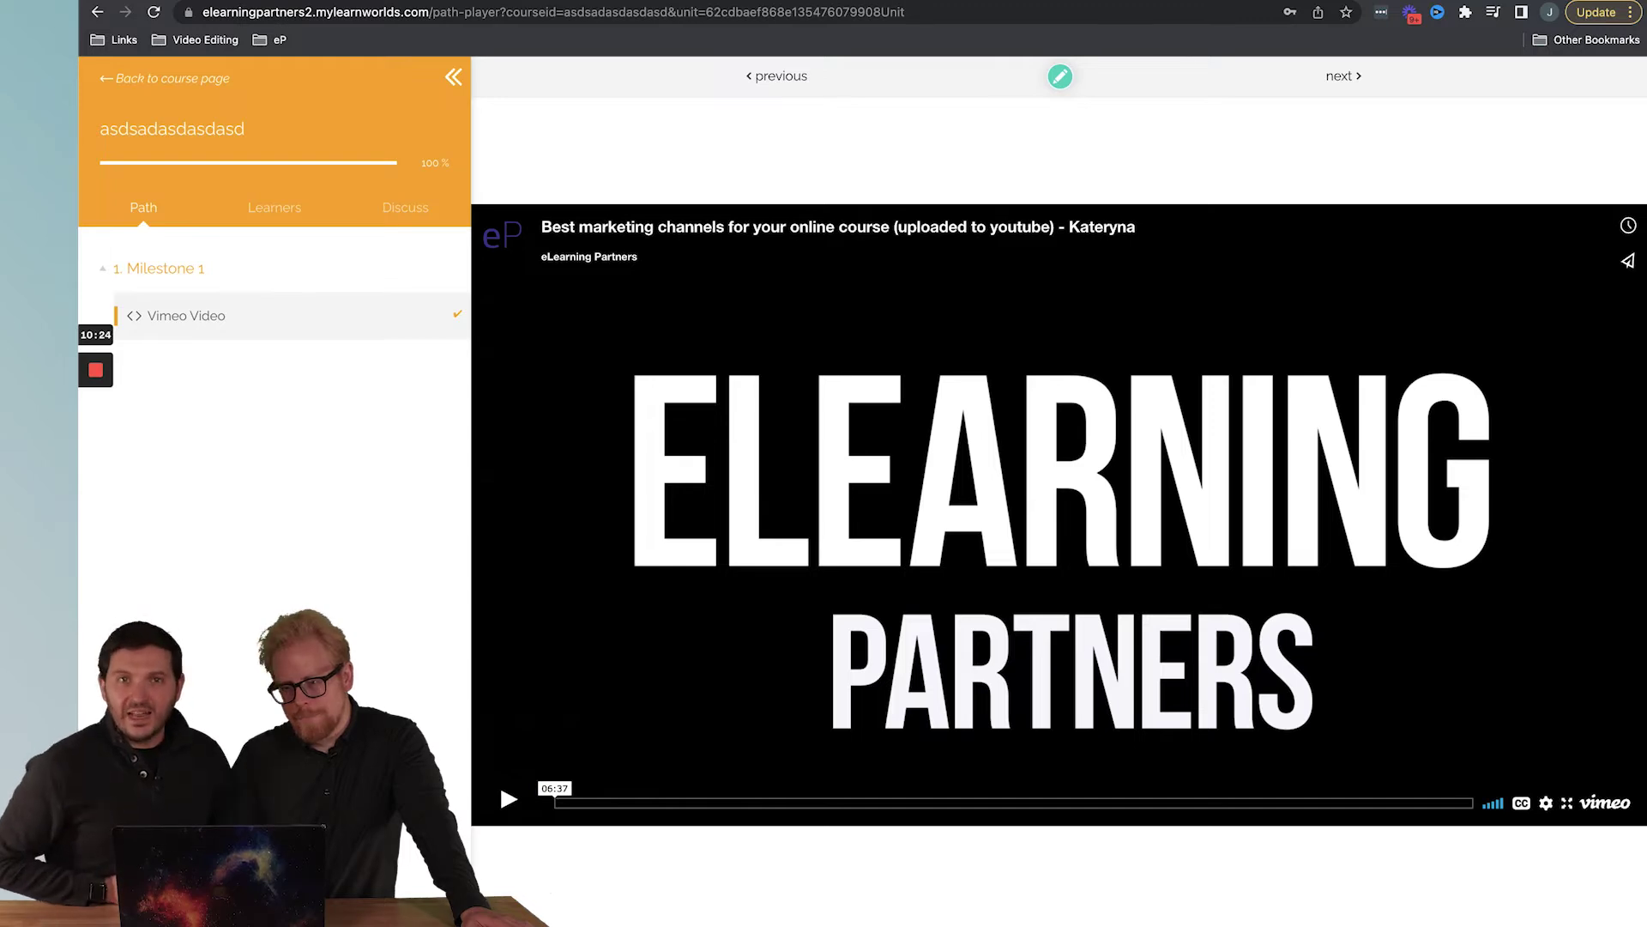
key("super+bracketleft")
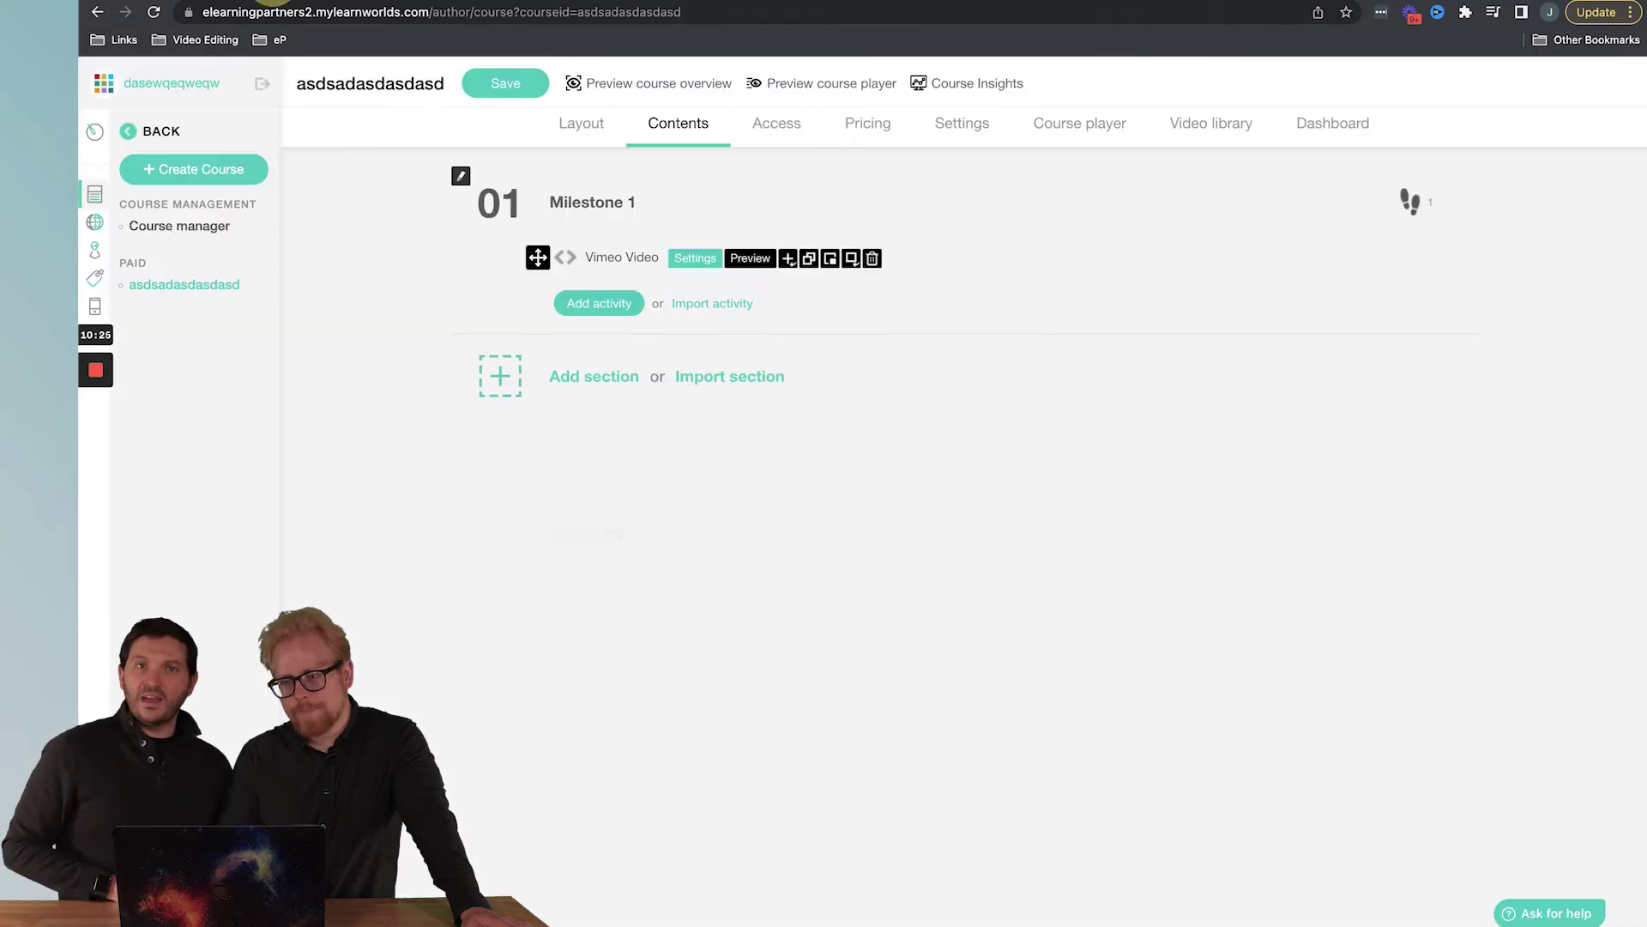
Add another Embed activity to Milestone 1, then switch to the YouTube video page
left_click(589, 314)
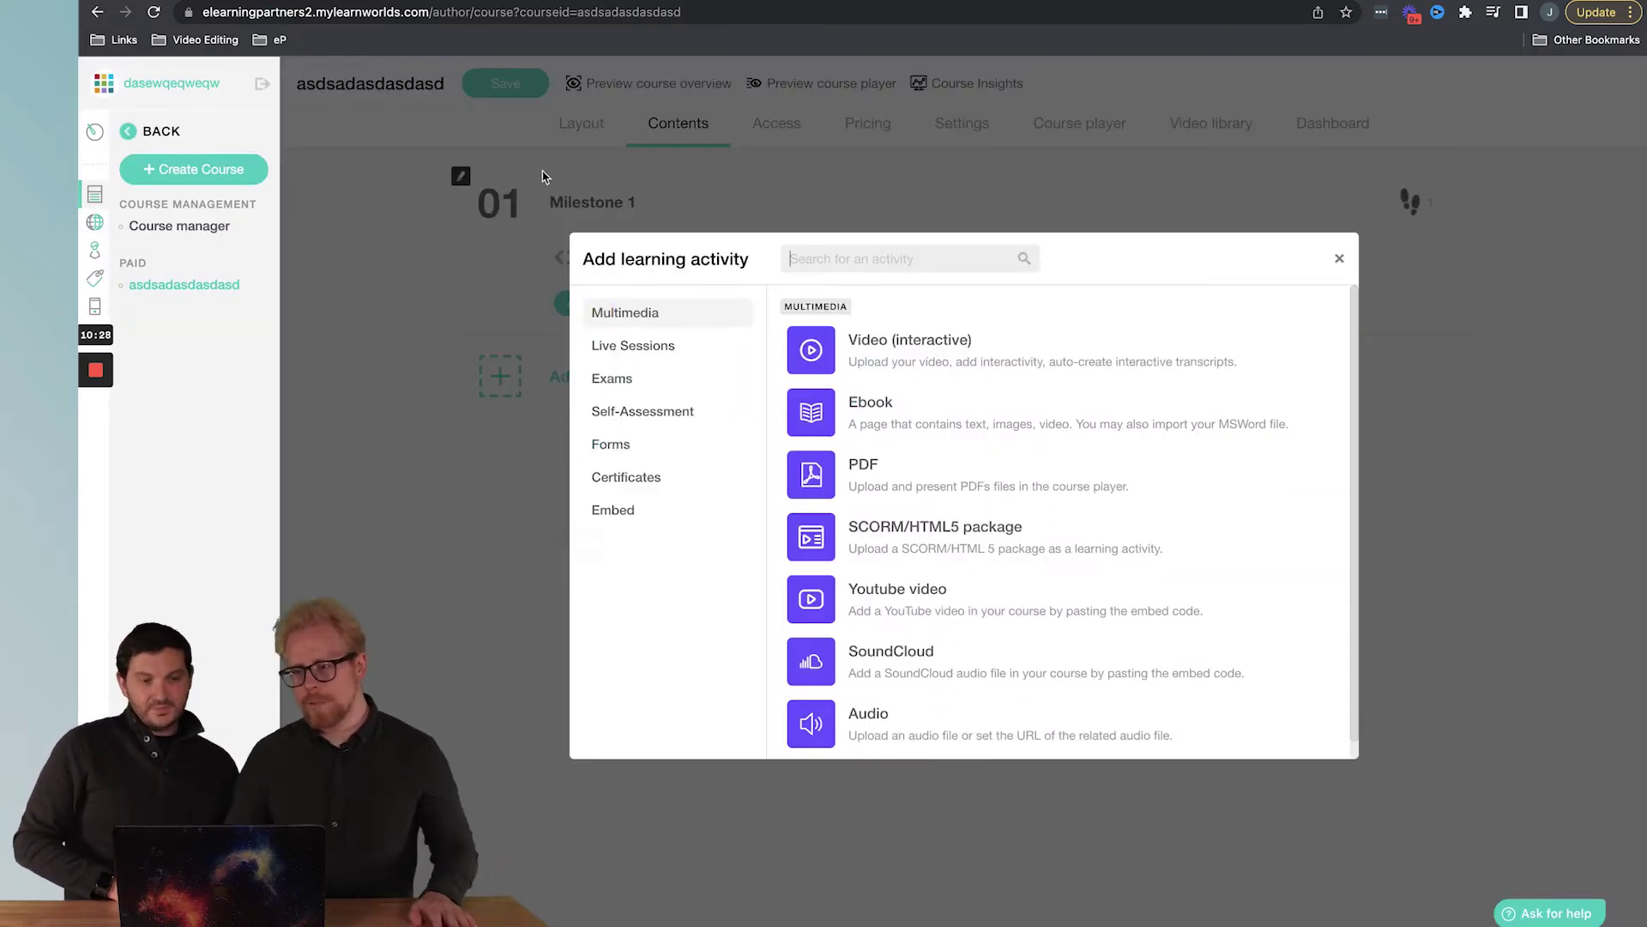
left_click(622, 509)
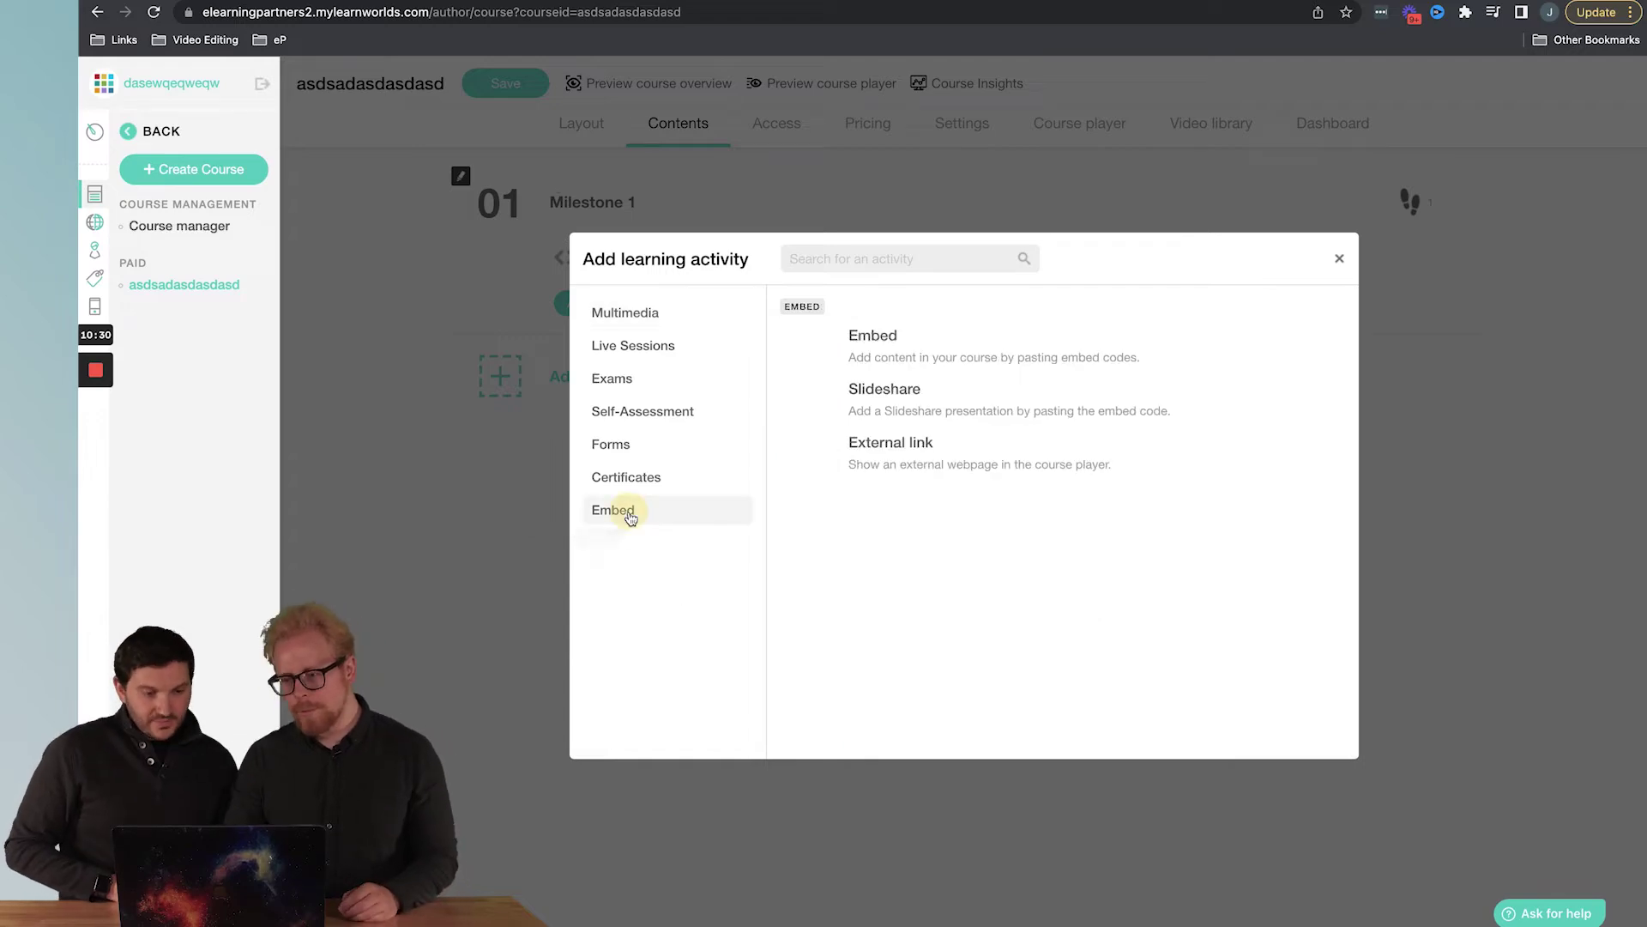
left_click(931, 363)
key("ctrl+Tab")
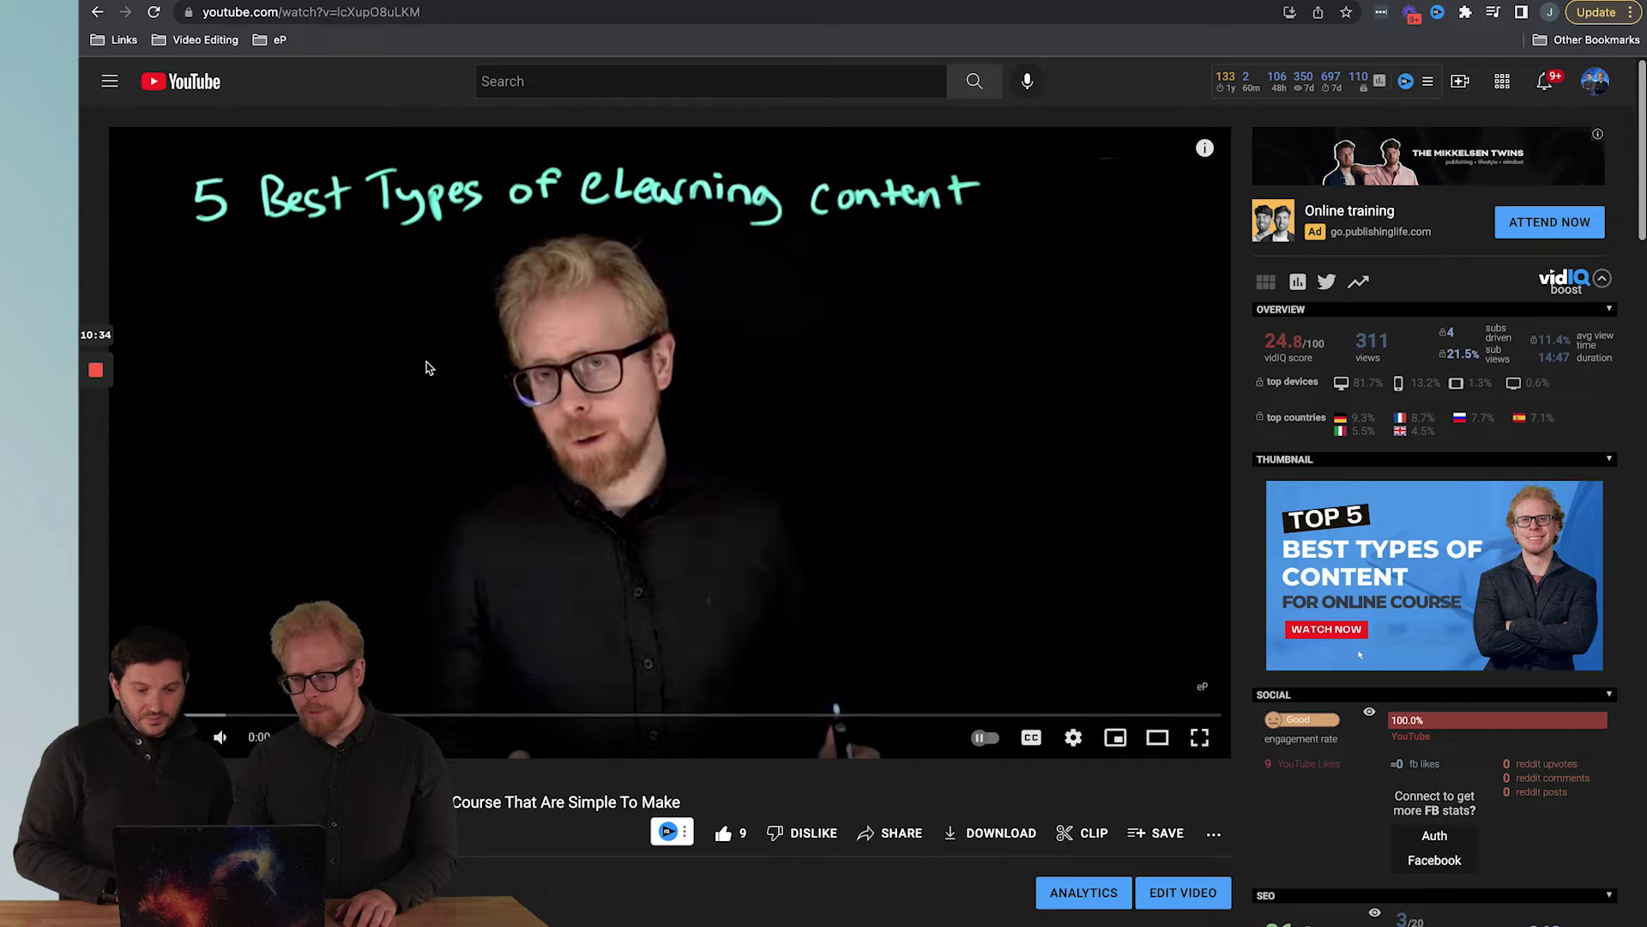
Copy the YouTube video's iframe embed code from Share > Embed and return to LearnWorlds
scroll(489, 804, "down", 3)
scroll(489, 804, "up", 3)
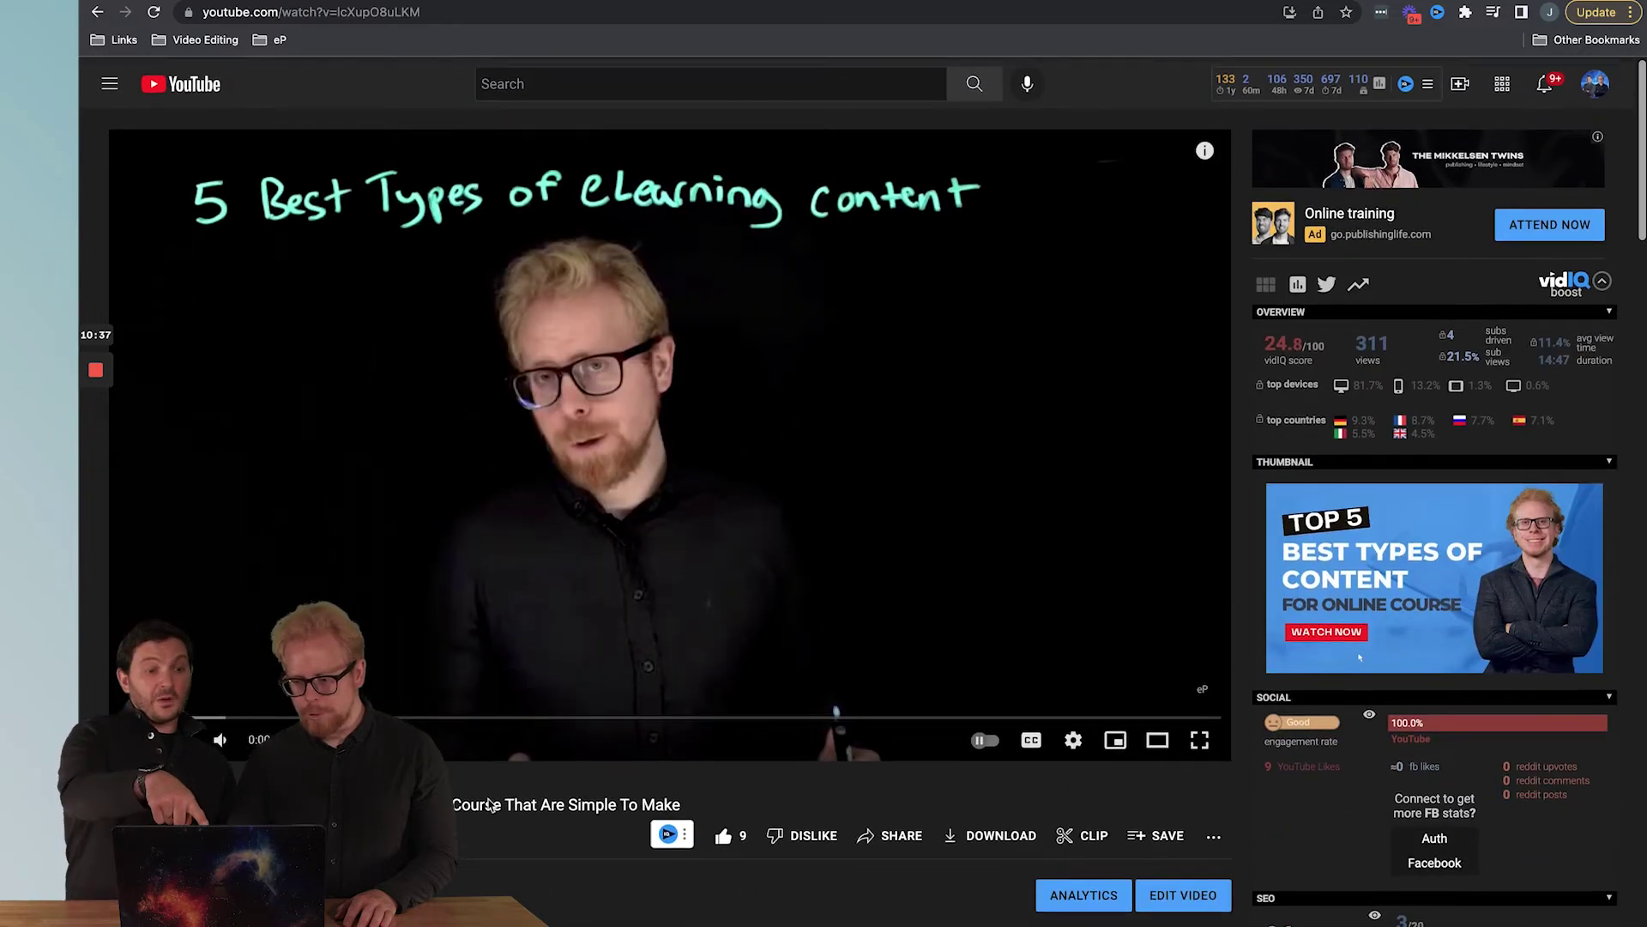
left_click(901, 836)
left_click(697, 441)
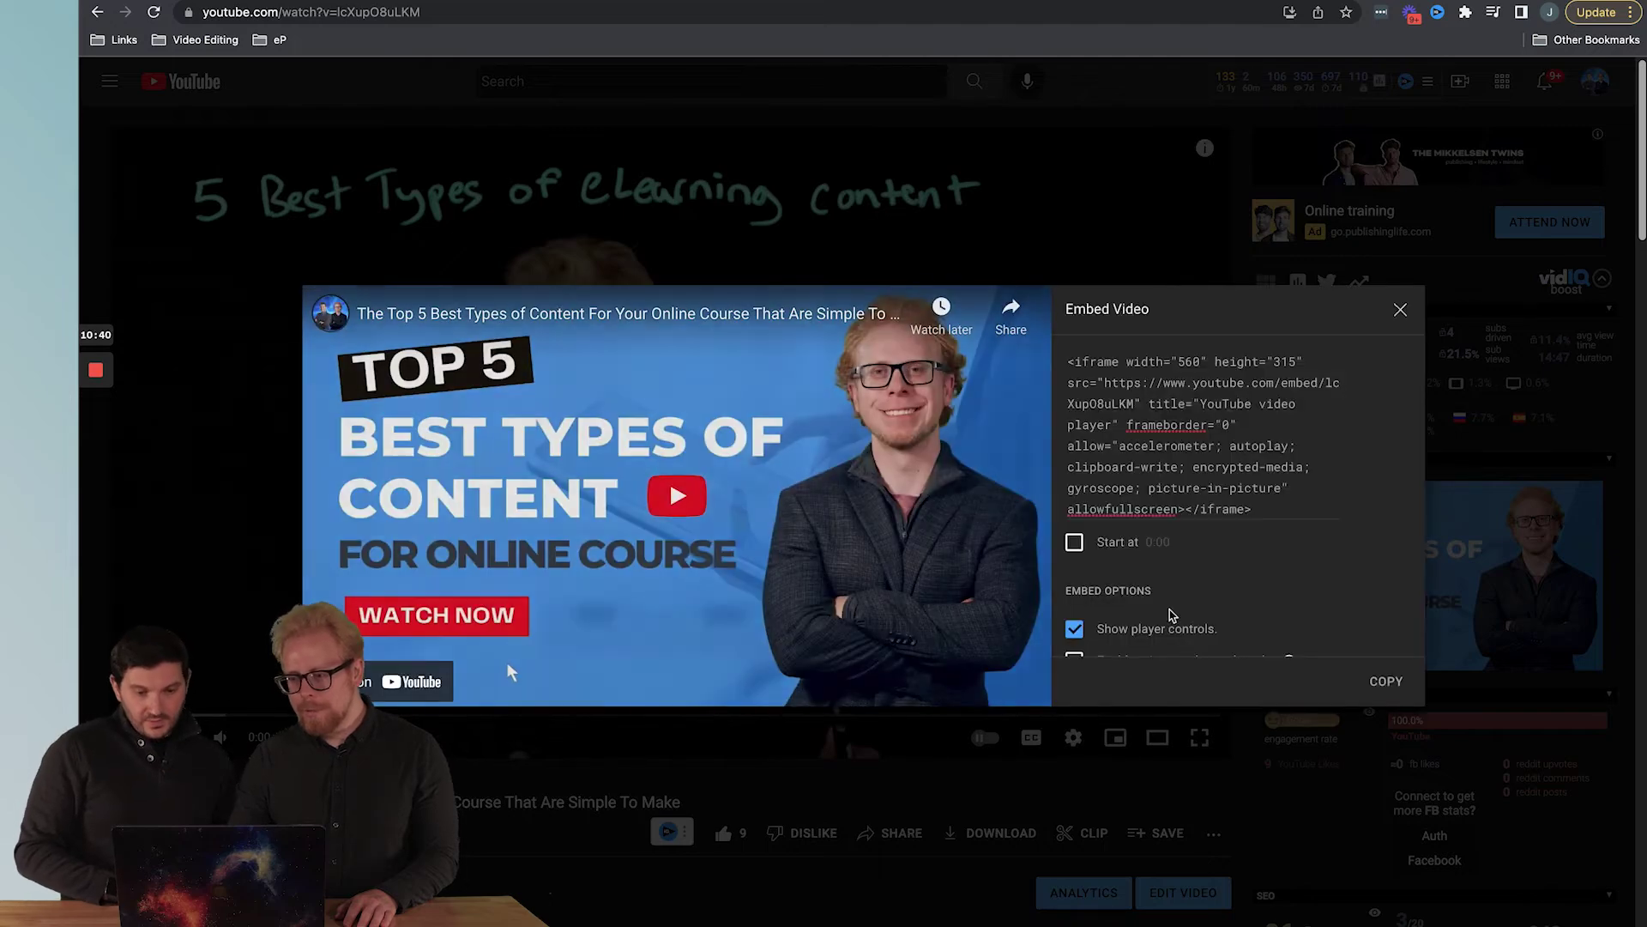
left_click(1168, 482)
key("super+c")
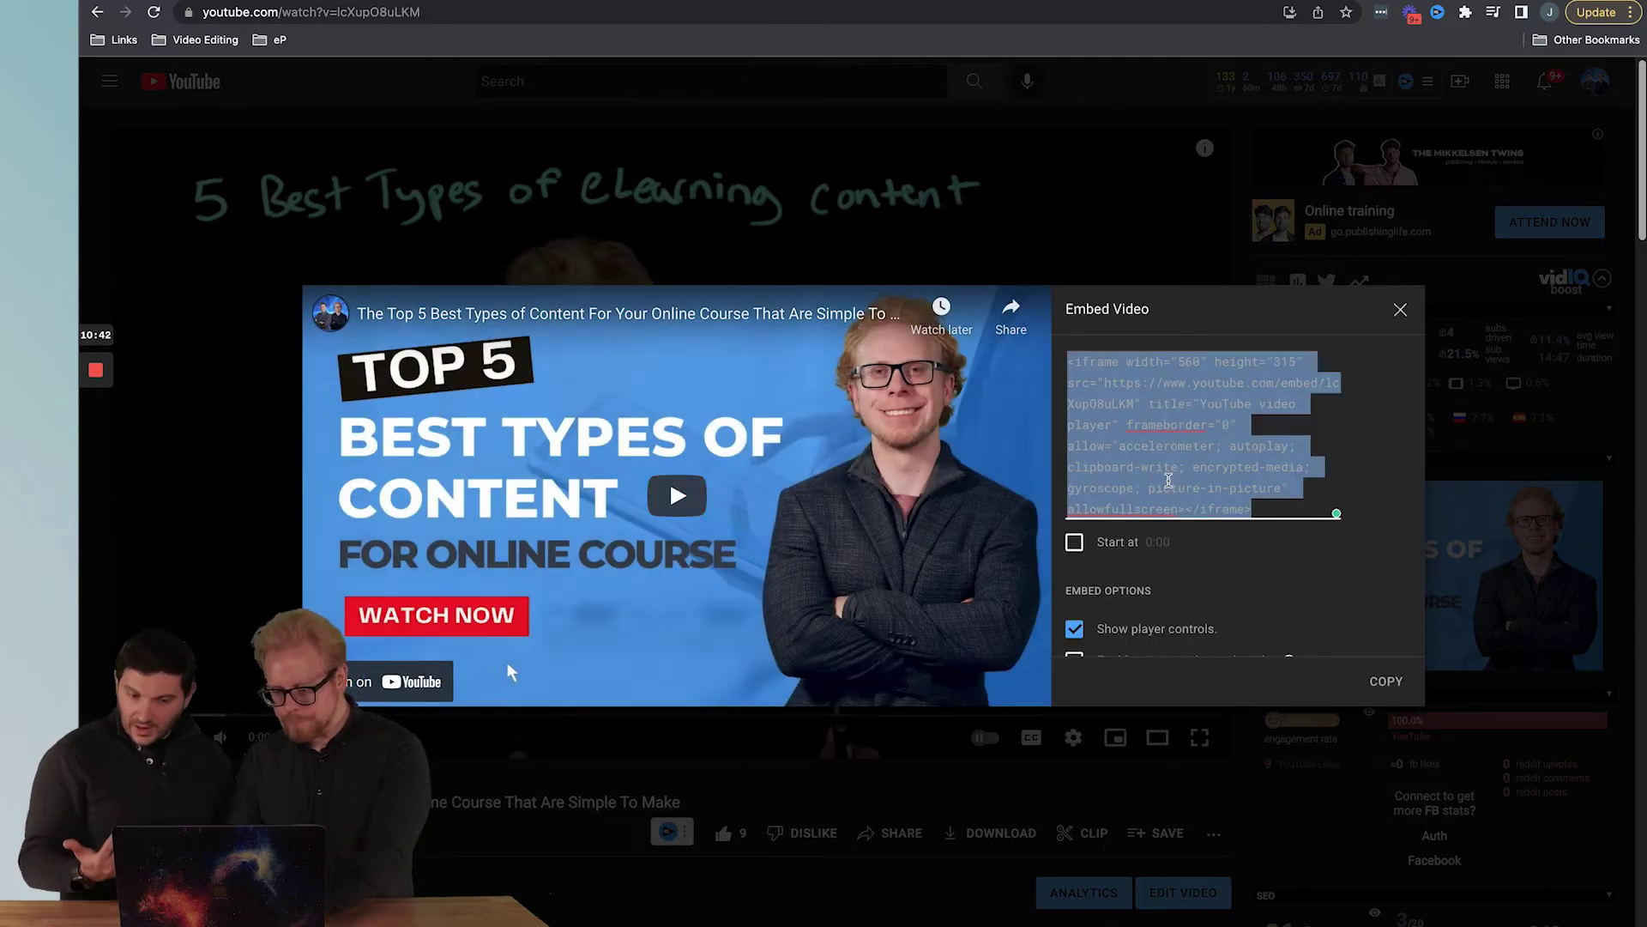
key("ctrl+Tab")
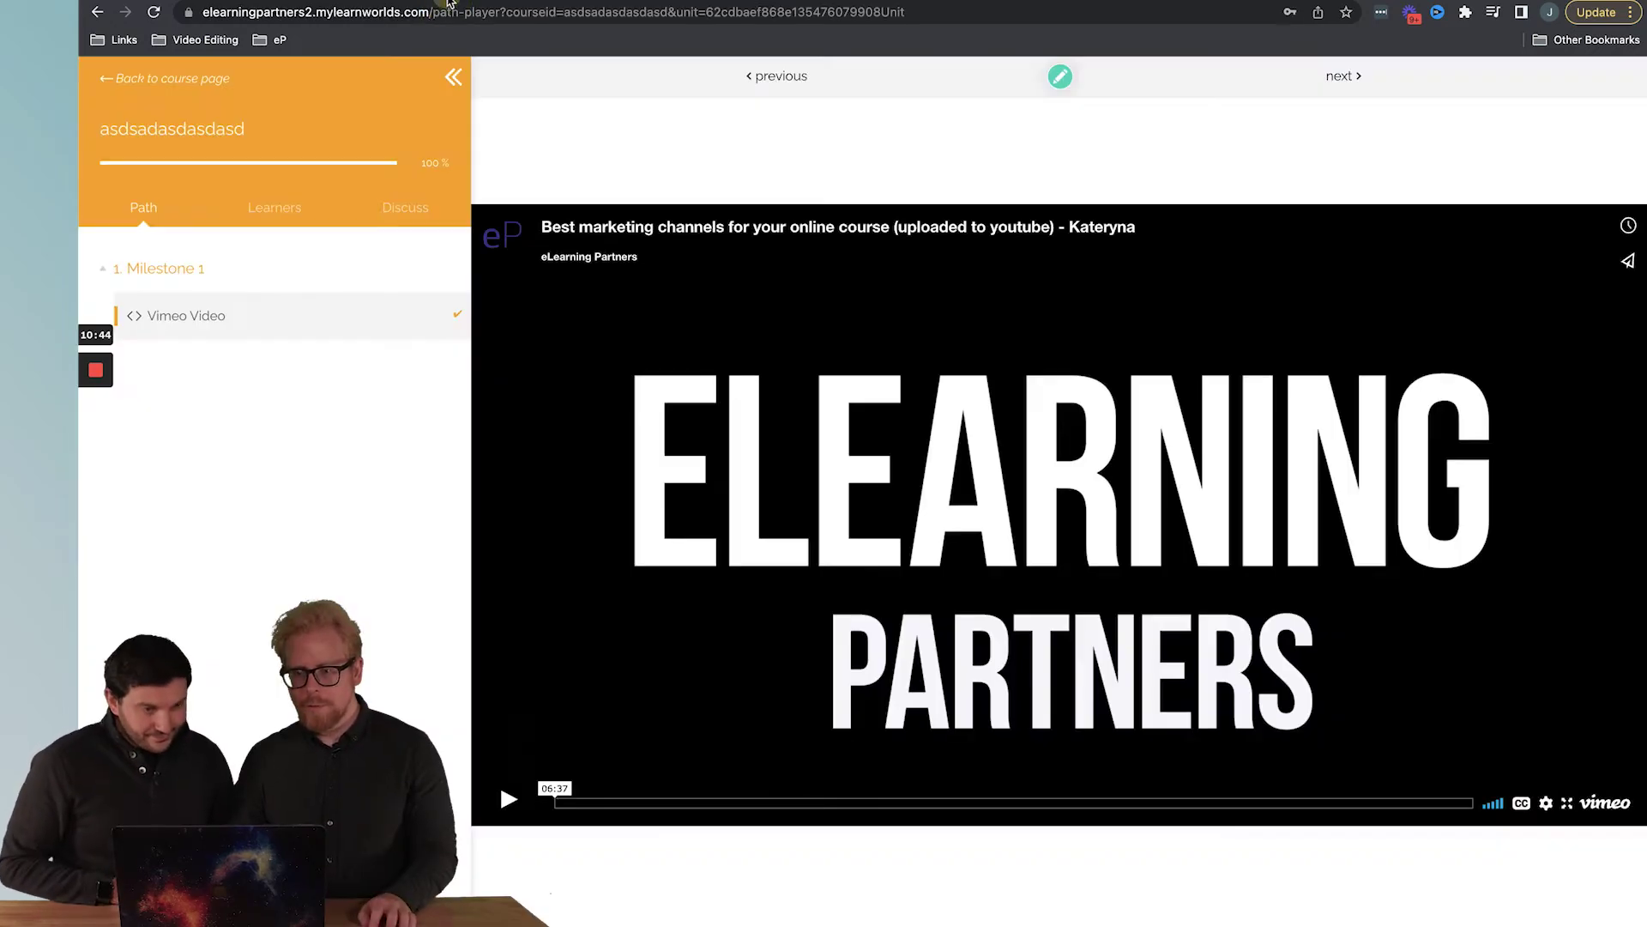
Save the 'YouTube Video' activity with the pasted iframe code and open its preview
key("ctrl+Tab")
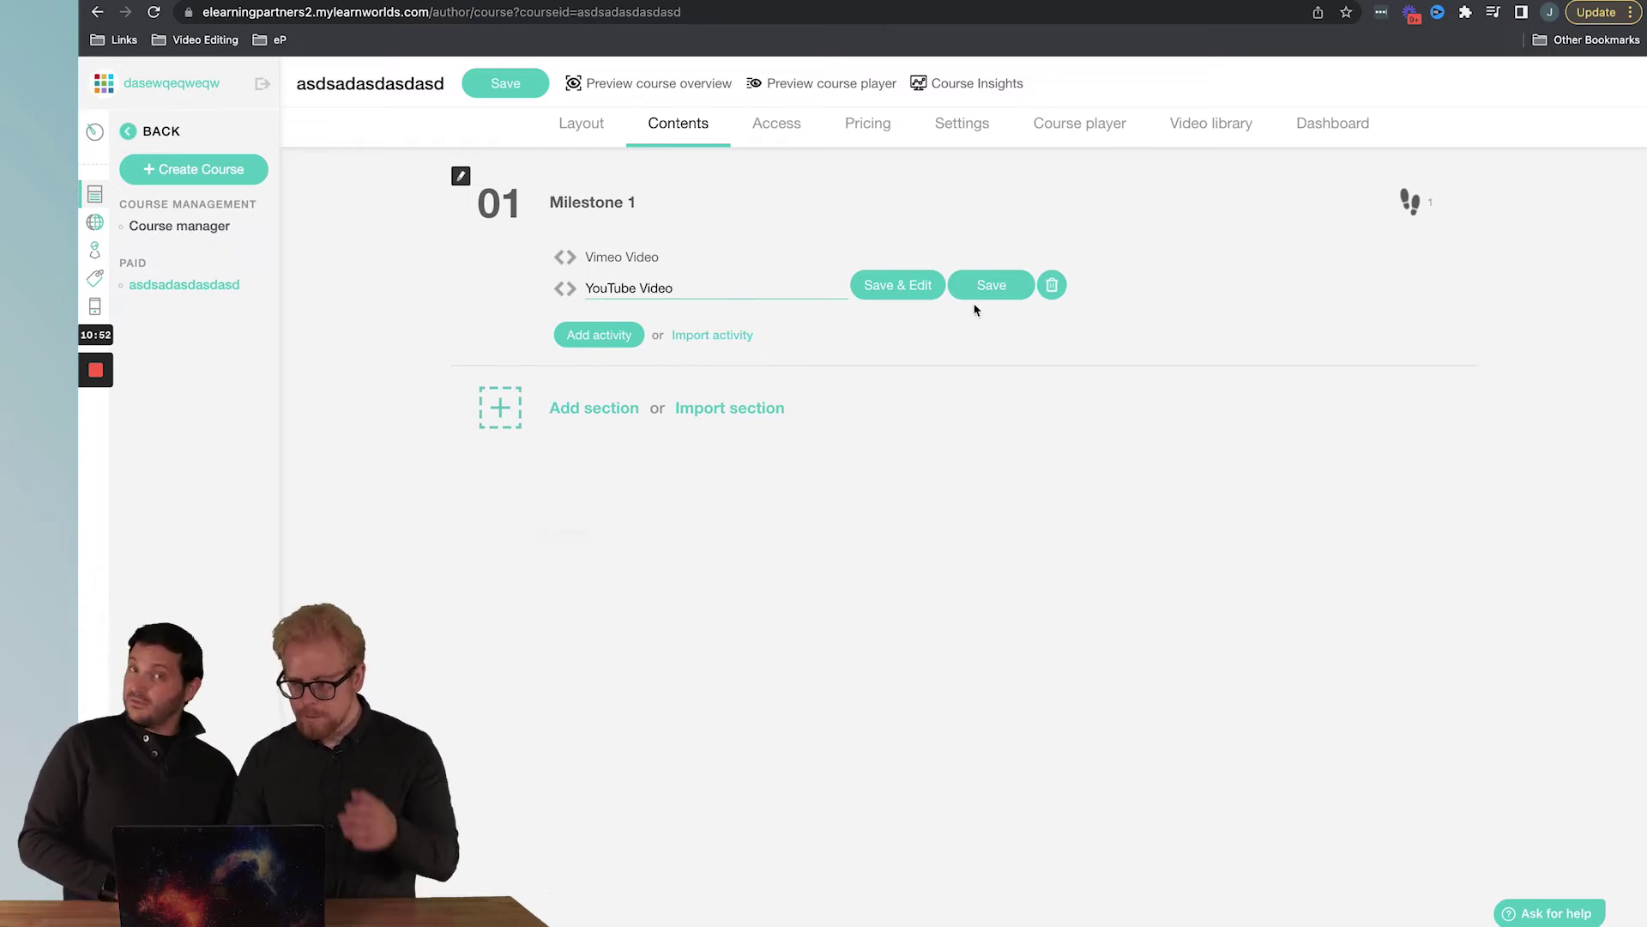
left_click(987, 284)
left_click(709, 289)
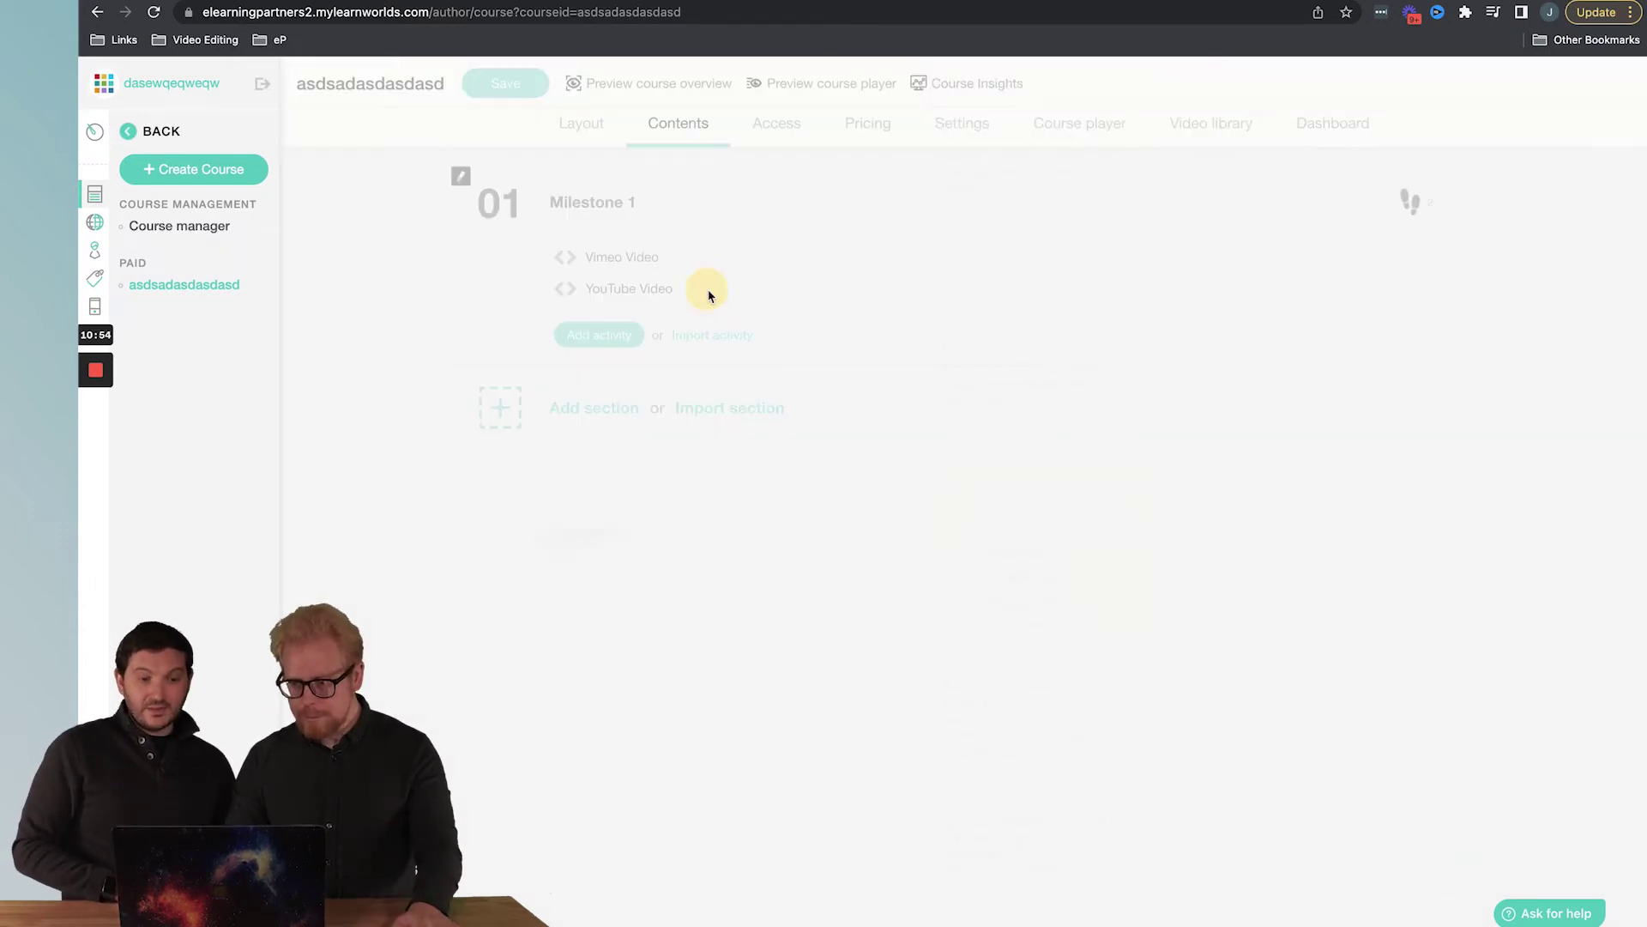
left_click(1278, 388)
key("super+v")
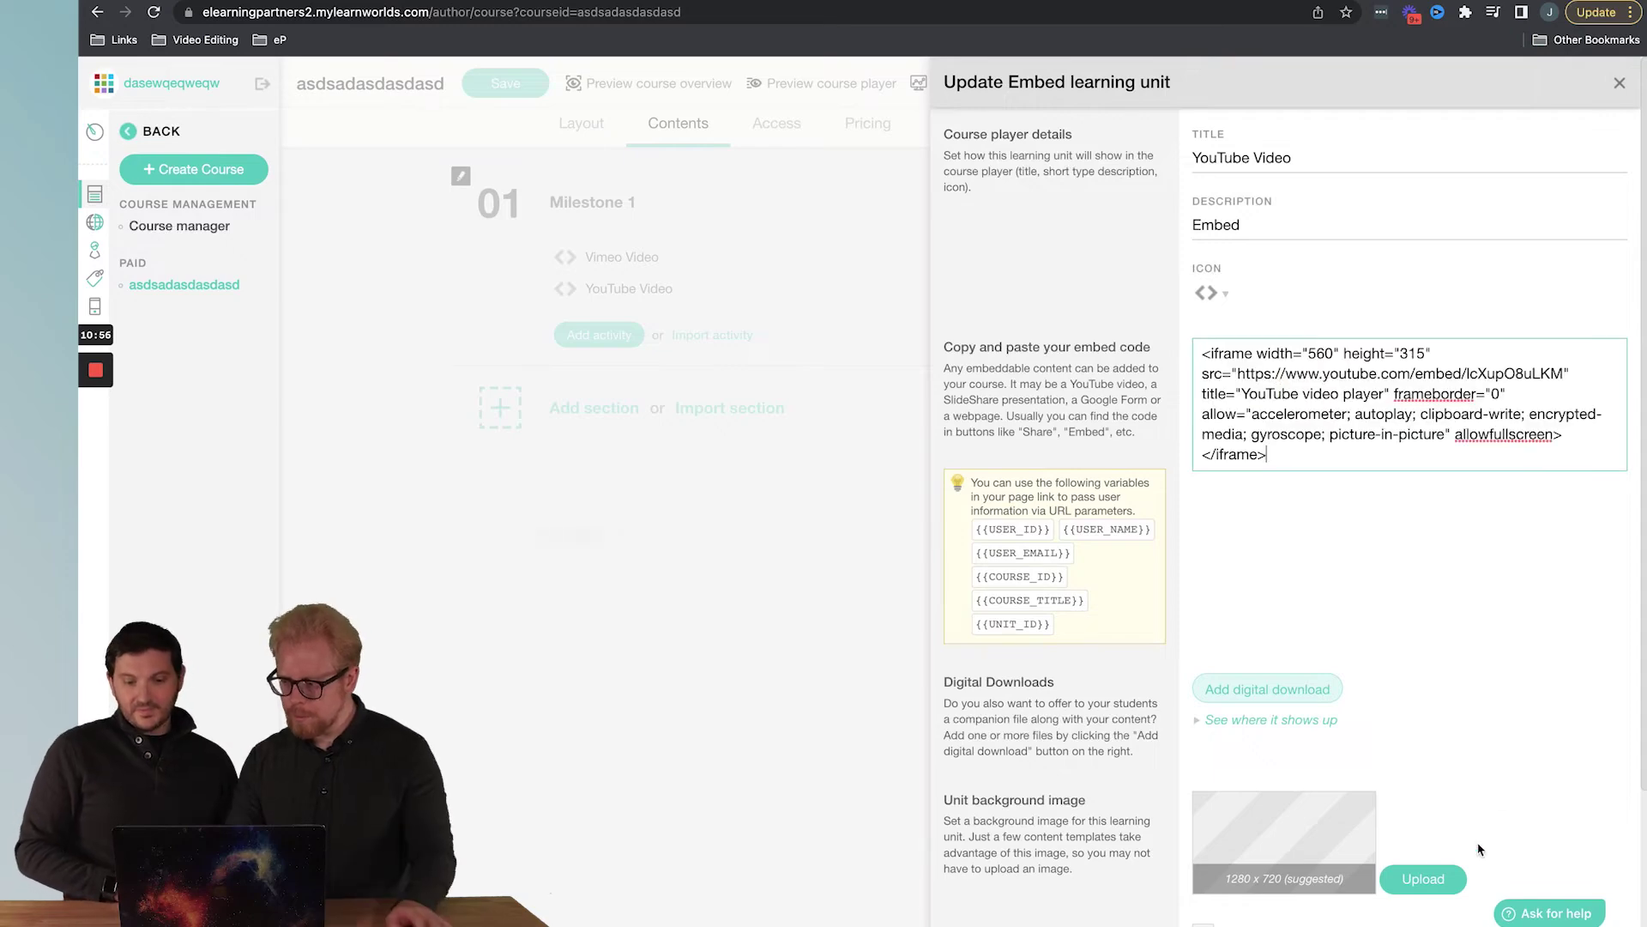
scroll(1500, 687, "down", 2)
left_click(1252, 873)
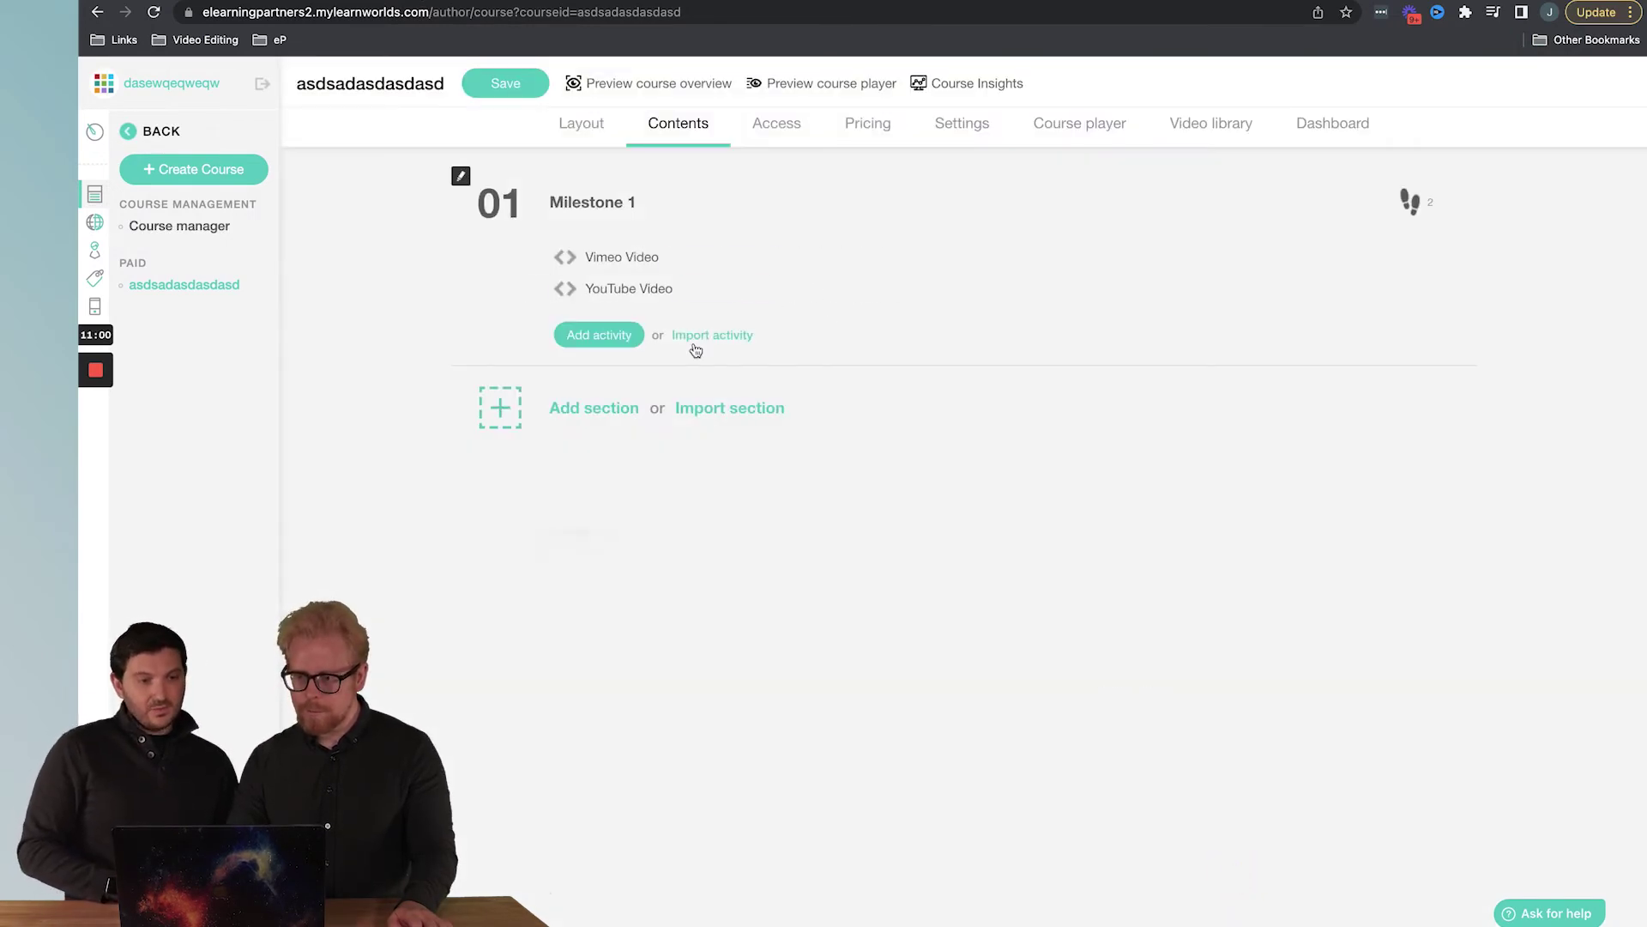
left_click(760, 292)
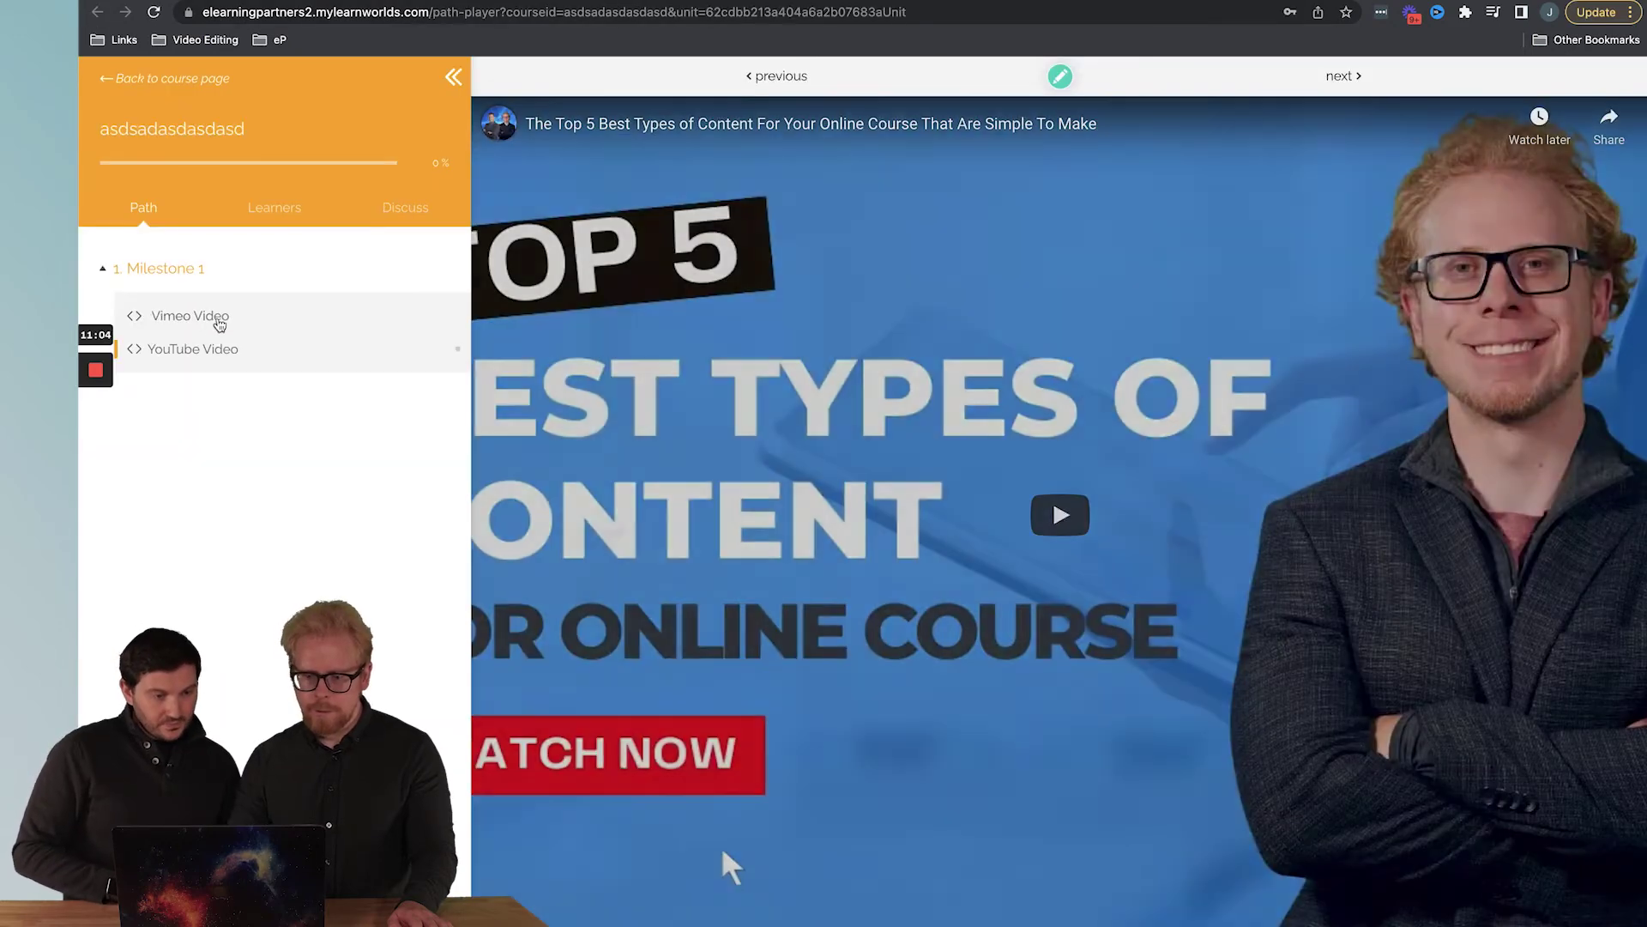
Switch between the Vimeo and YouTube units, collapse the outline, and play then pause the YouTube video
left_click(227, 317)
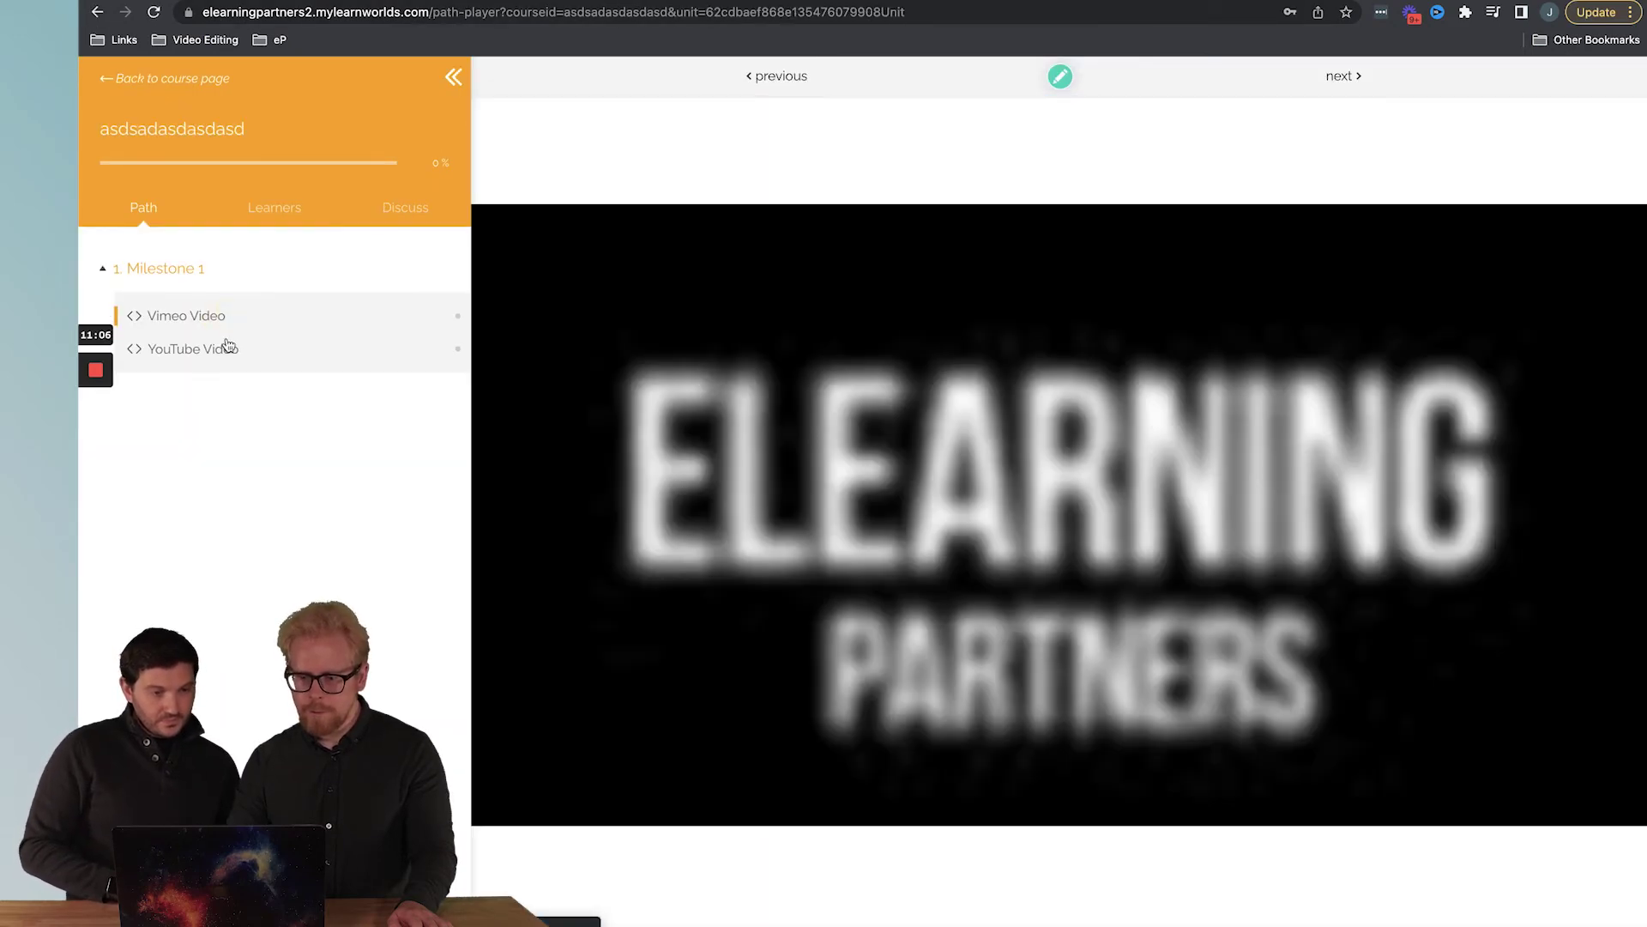
left_click(212, 349)
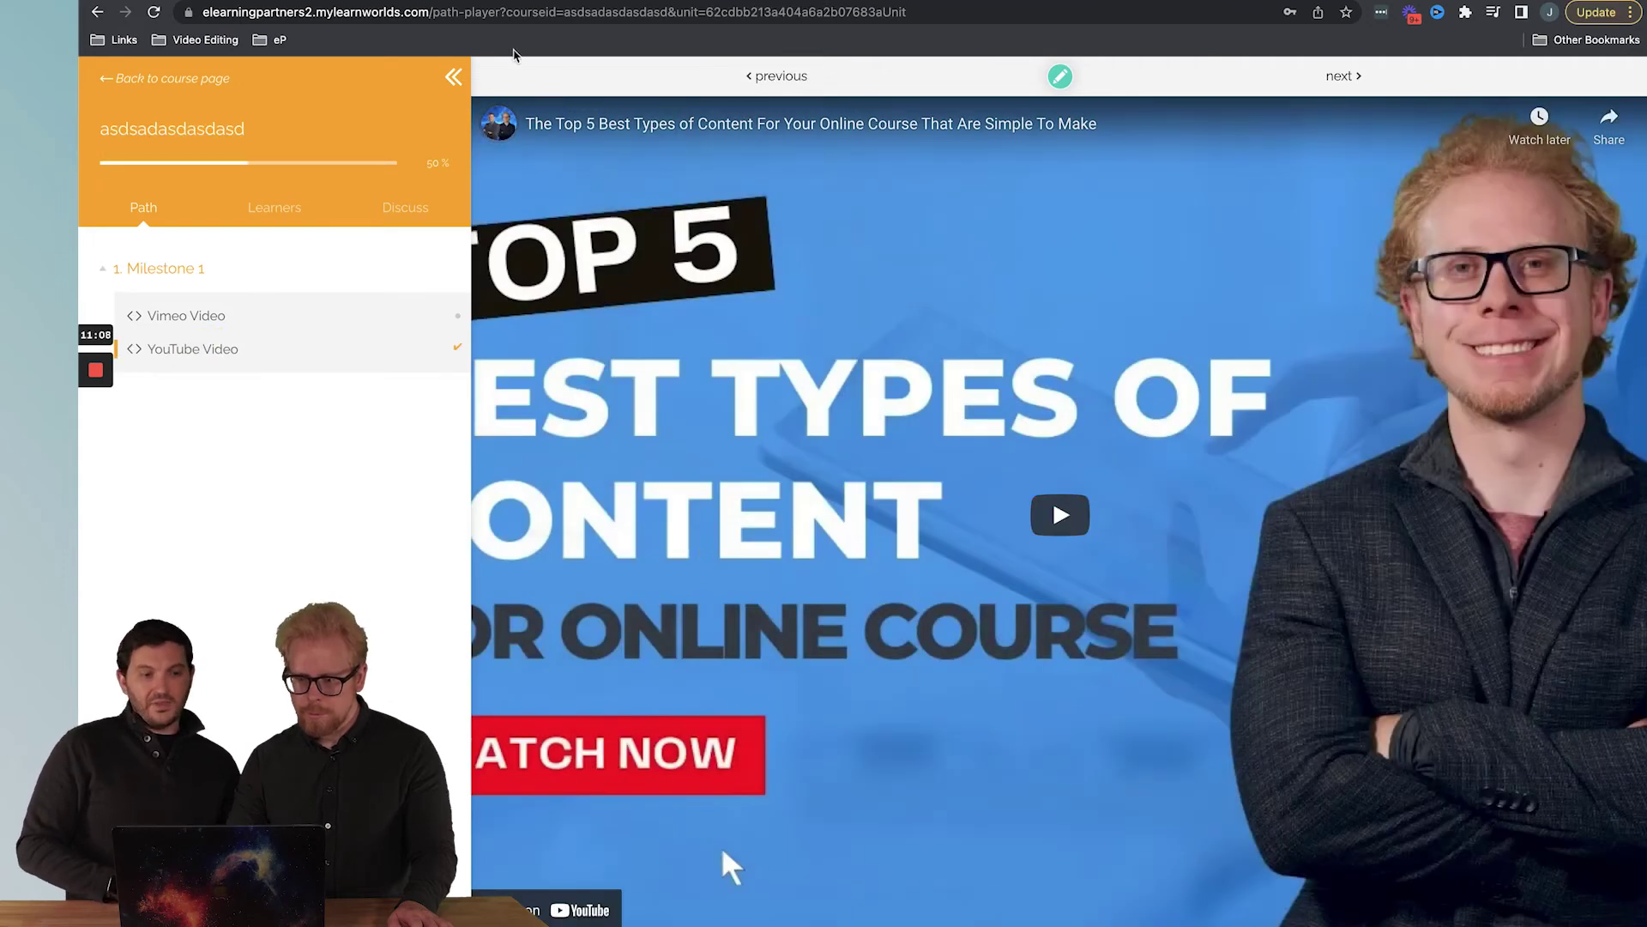
left_click(446, 79)
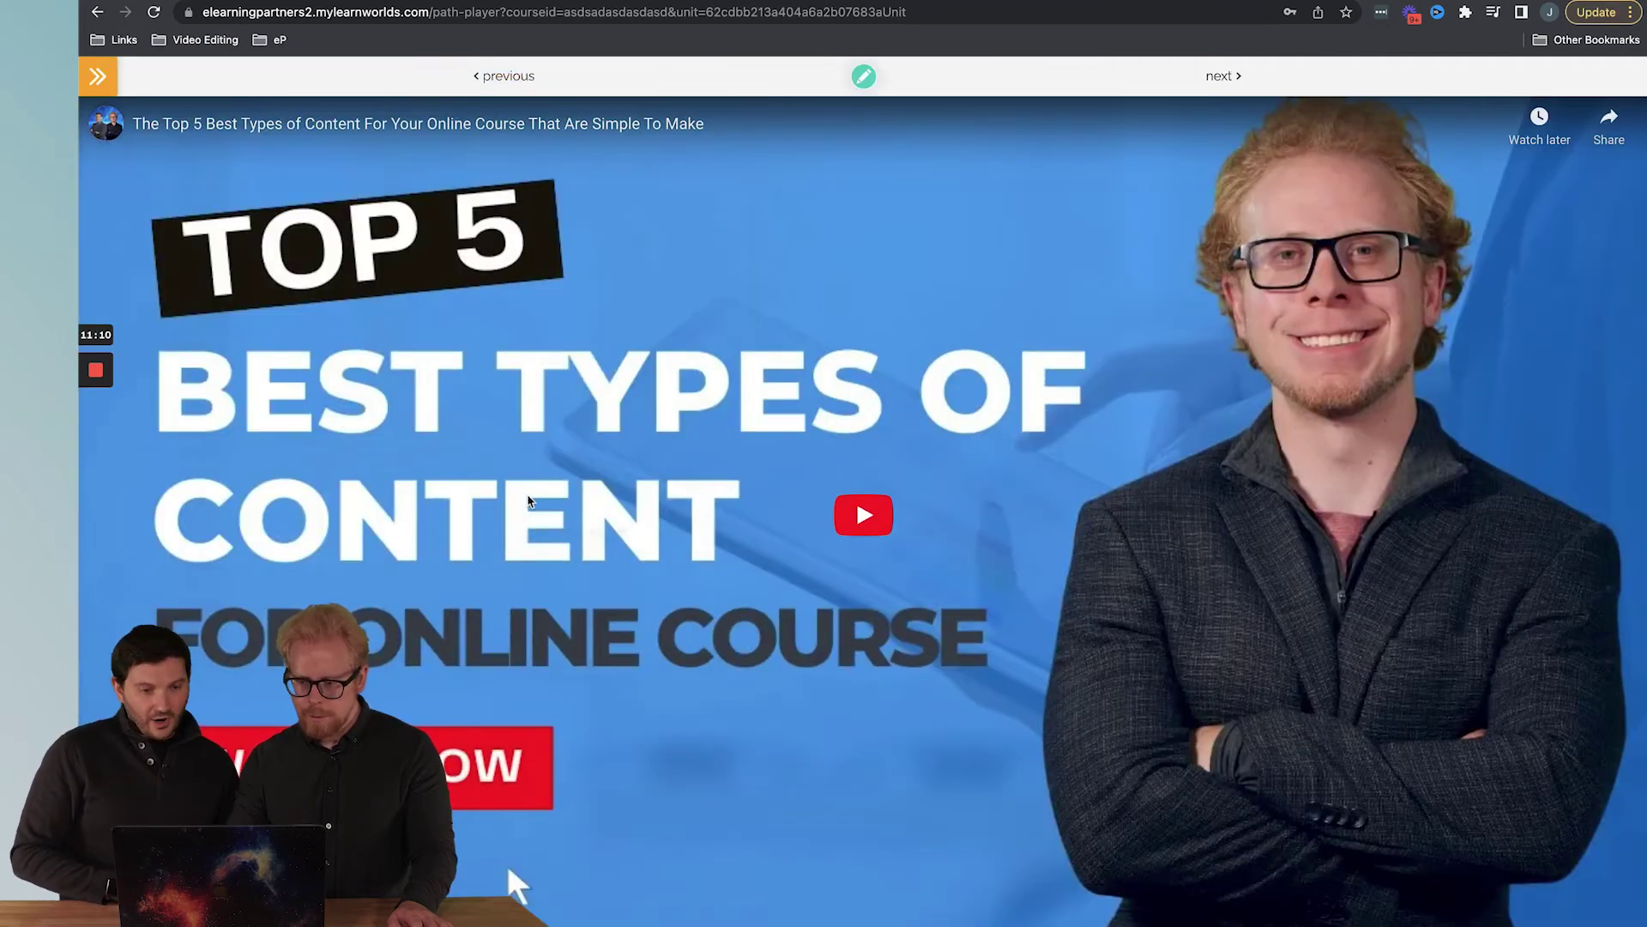
left_click(890, 511)
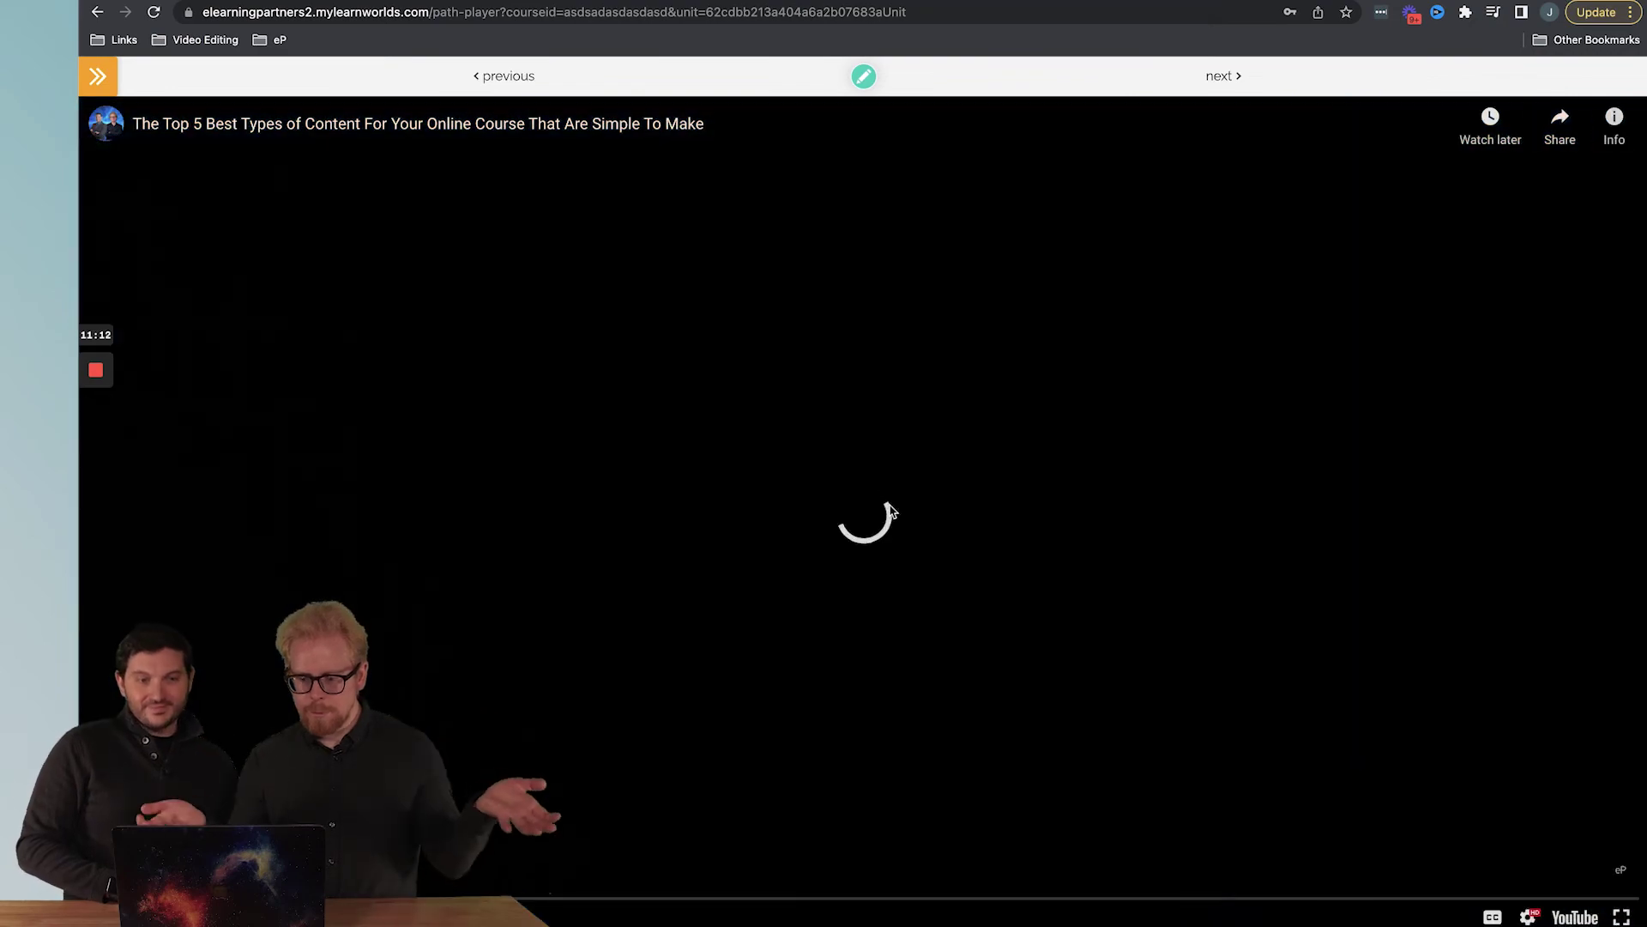
left_click(693, 473)
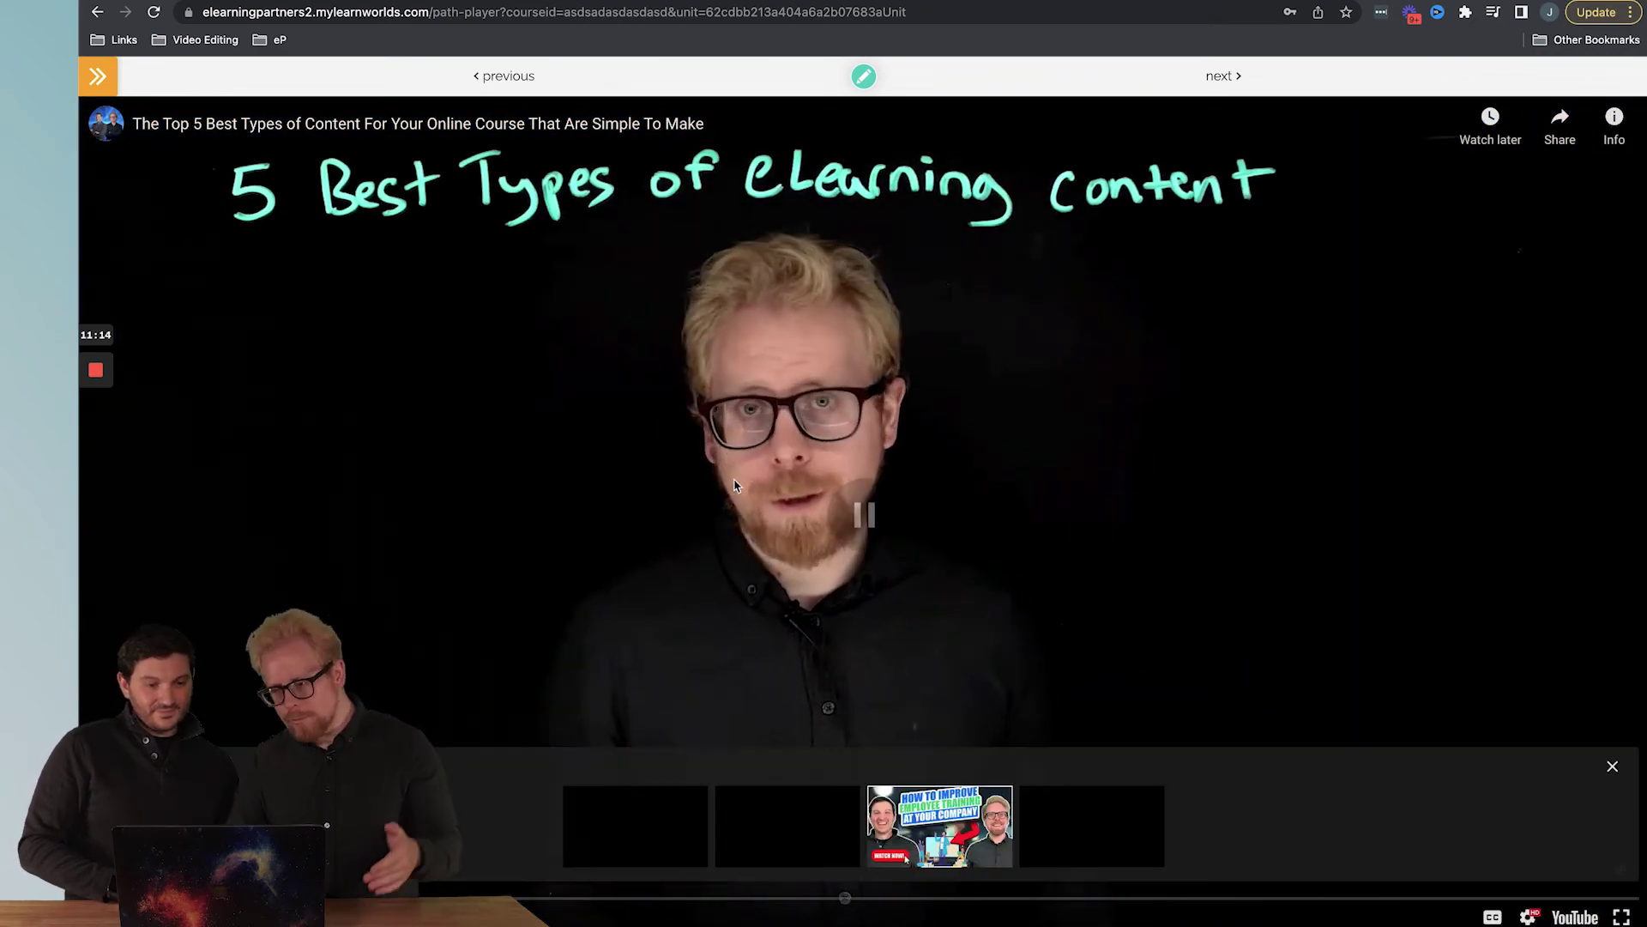